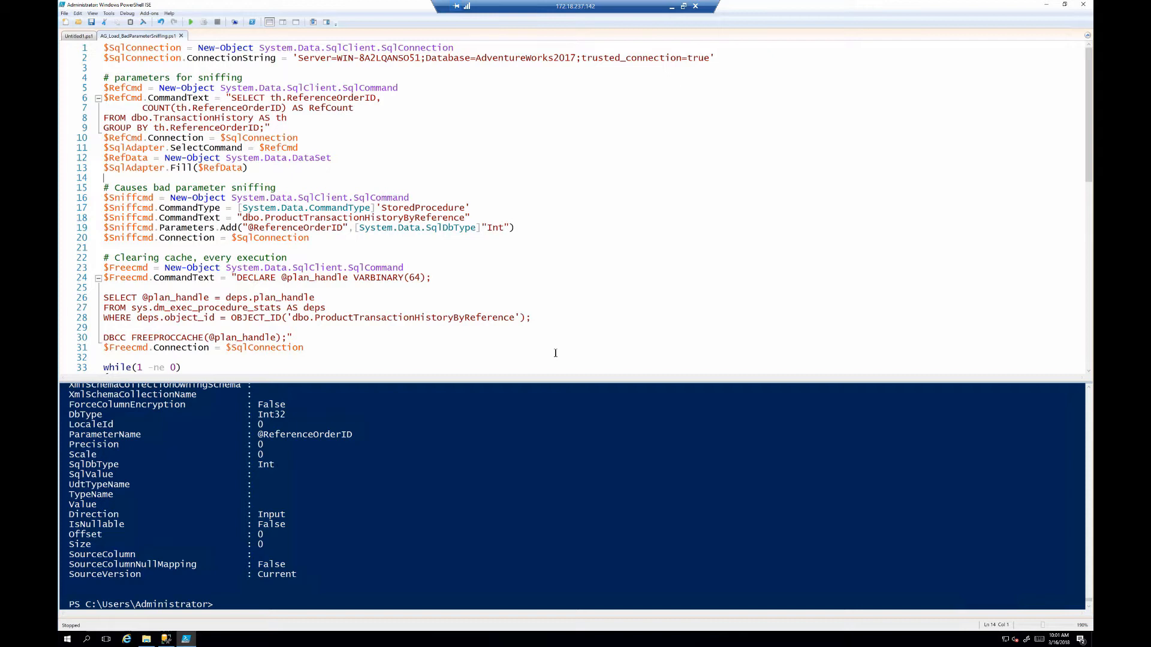
Read the parameter sniffing load script to its end and open the ProcedureWaits session's properties in SQL Server Management Studio.
scroll(541, 309, "down", 5)
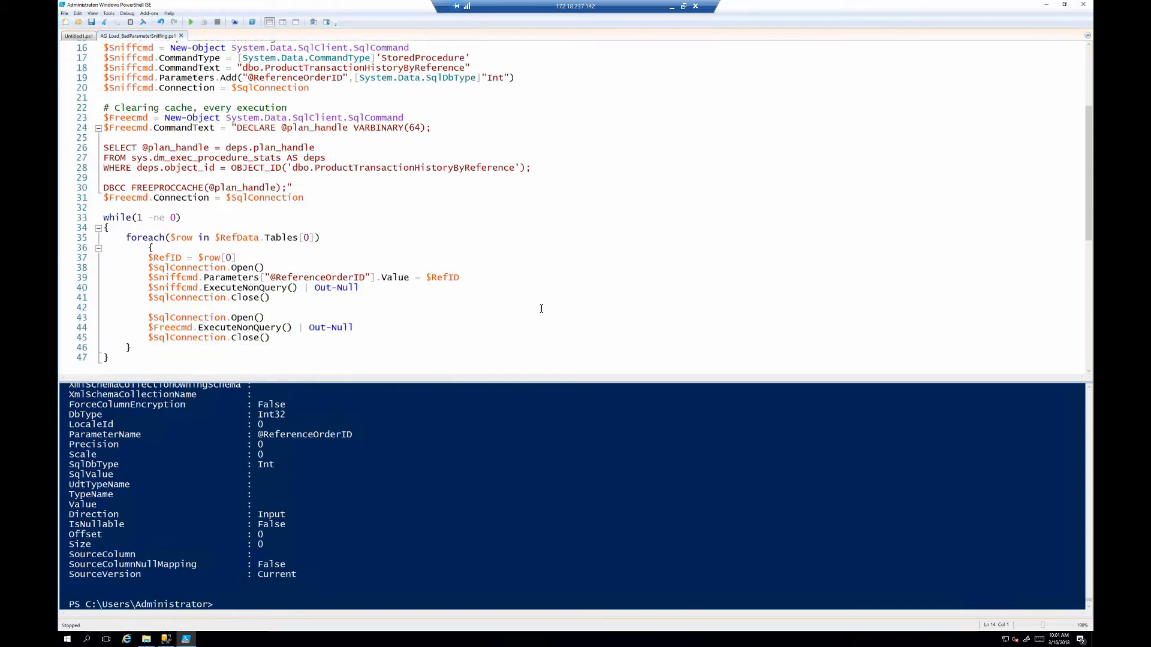
scroll(541, 309, "down", 1)
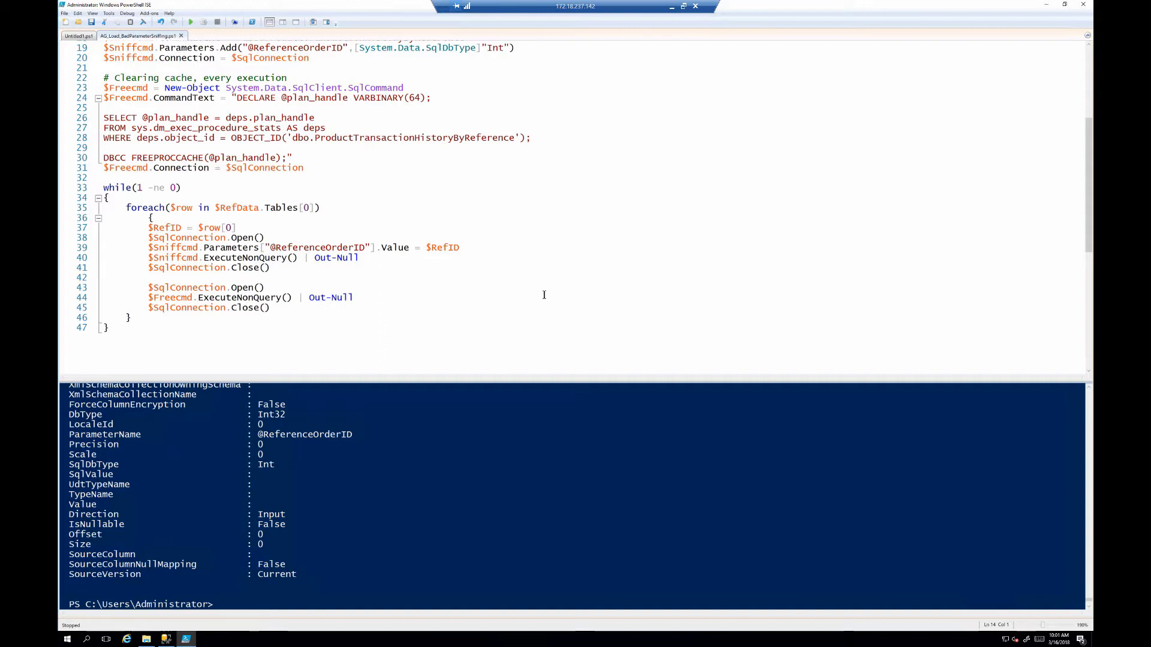
left_click(174, 641)
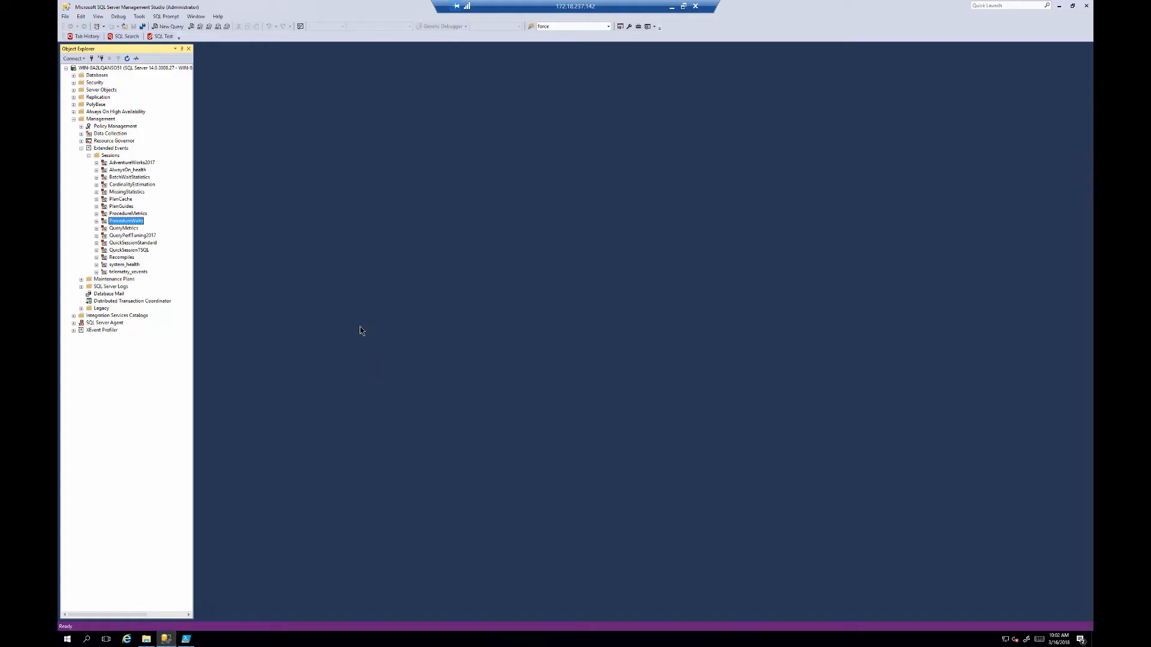
right_click(132, 225)
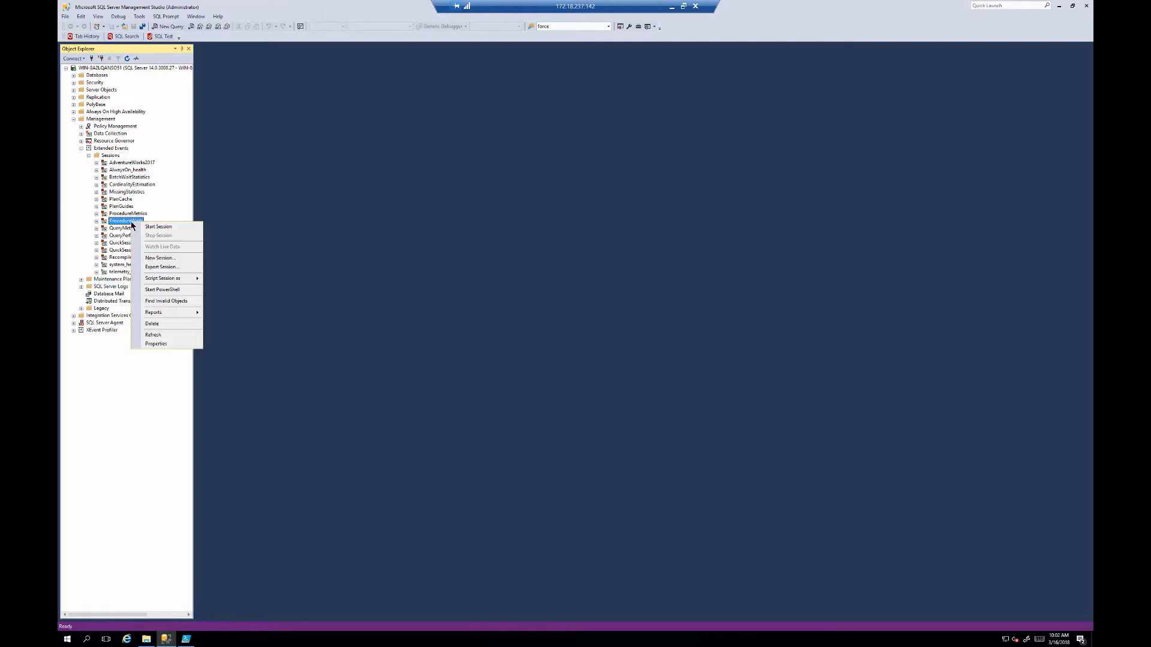
left_click(156, 344)
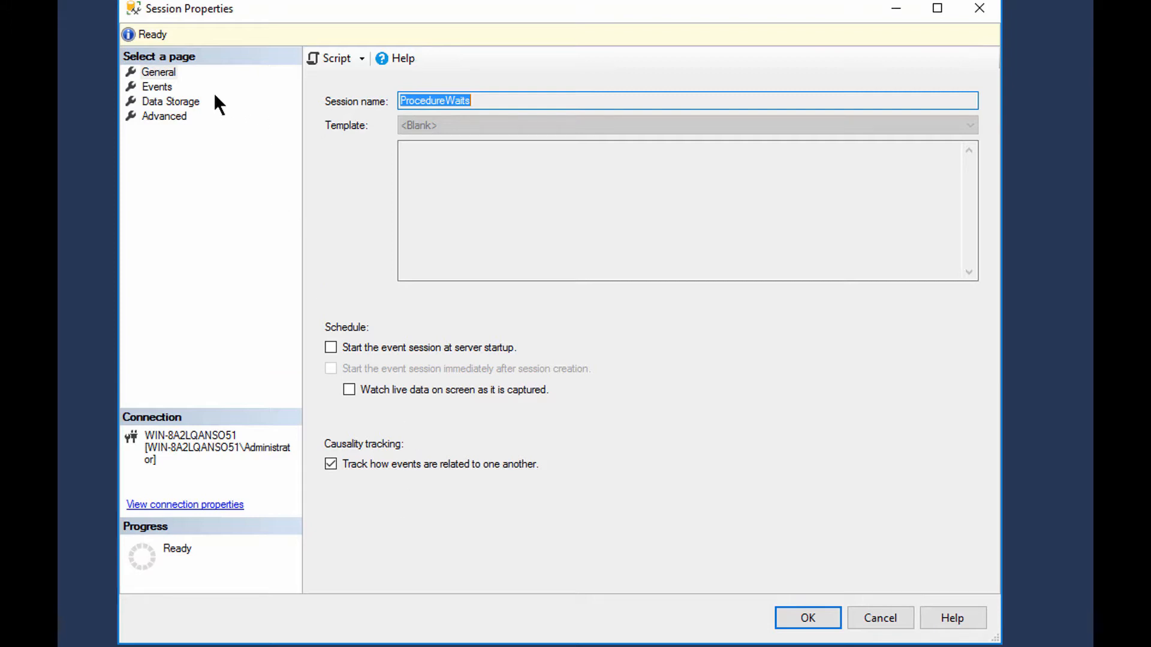
Review the descriptions of the session's selected events: module_end, rpc_completed, rpc_starting and wait_completed.
left_click(163, 88)
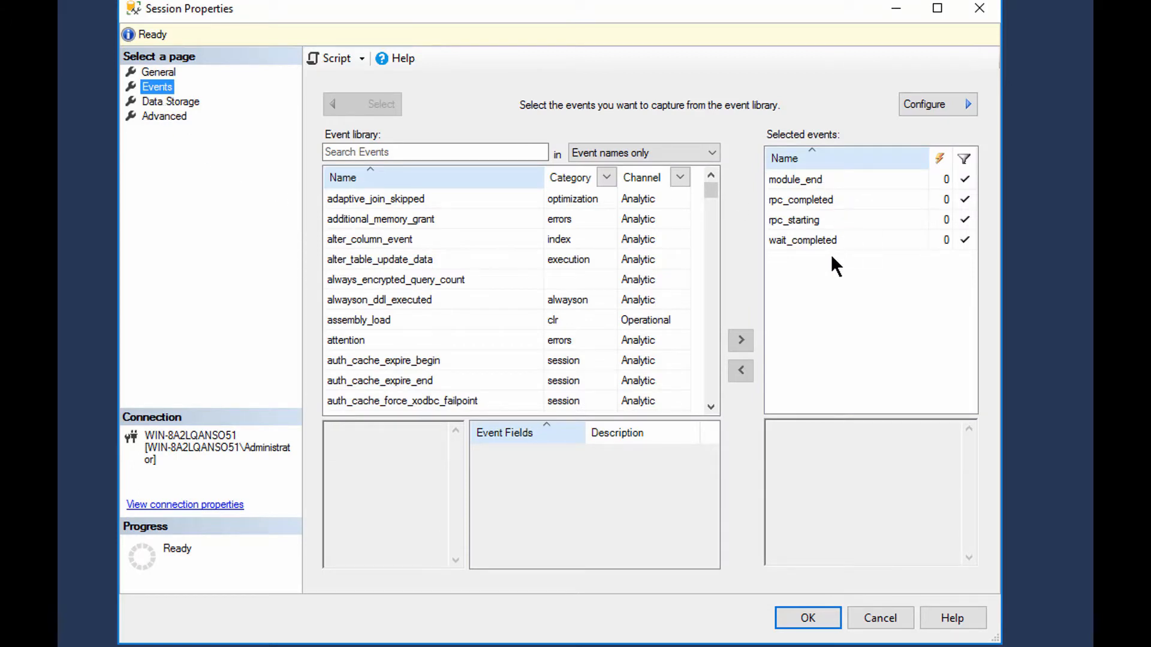
left_click(827, 177)
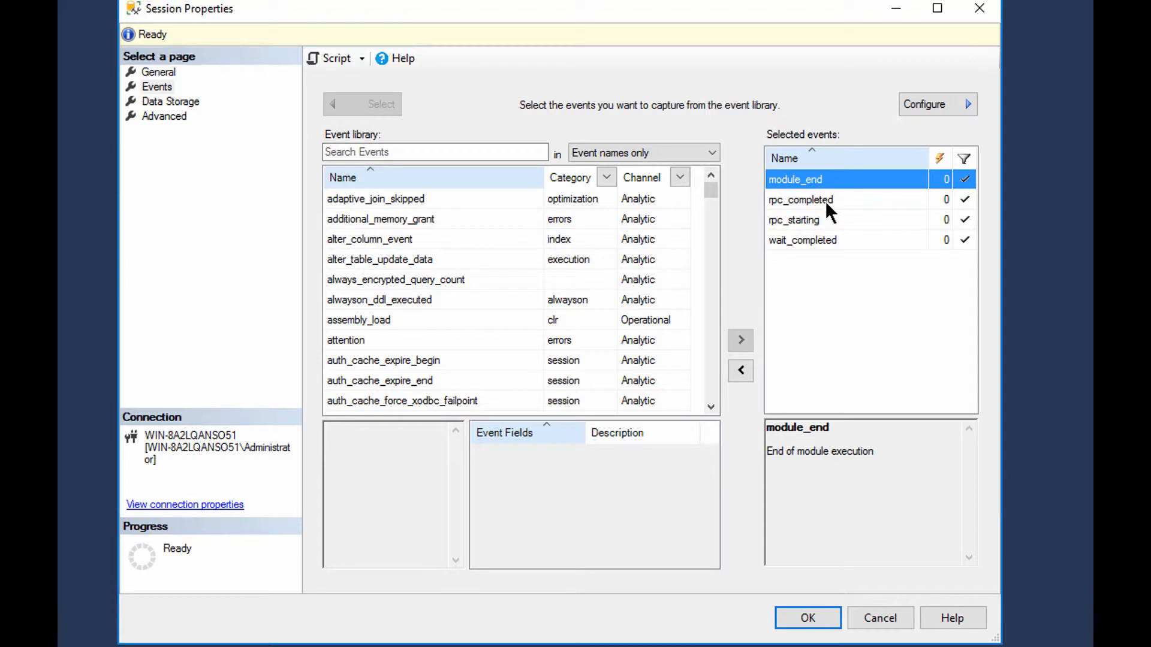
left_click(826, 200)
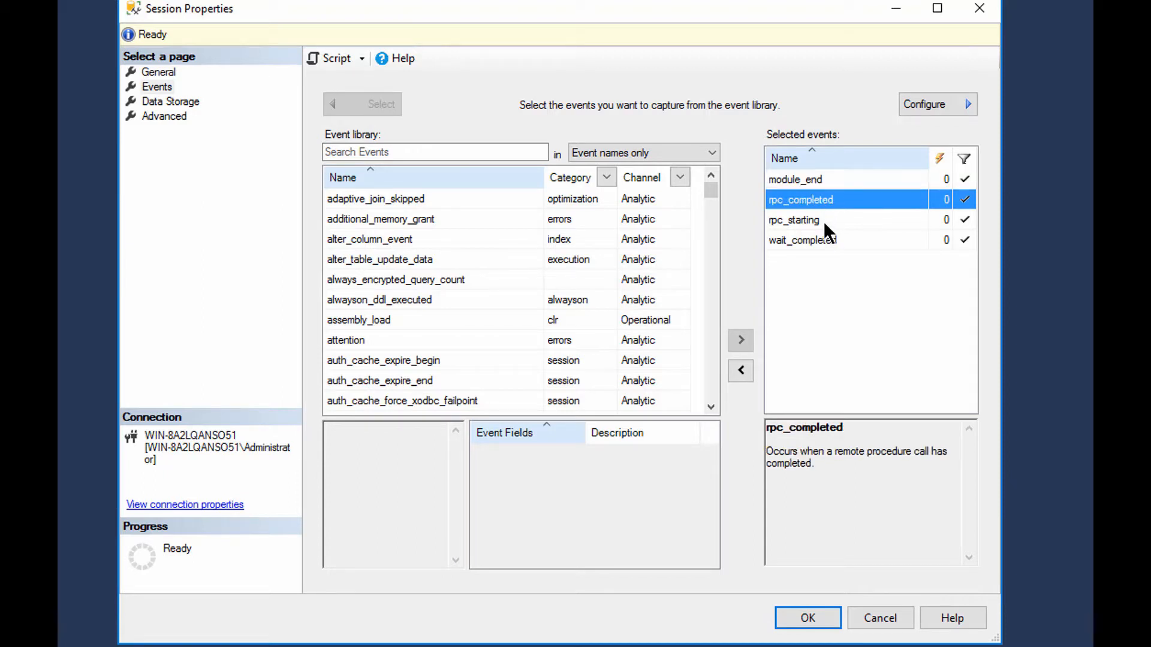
left_click(823, 220)
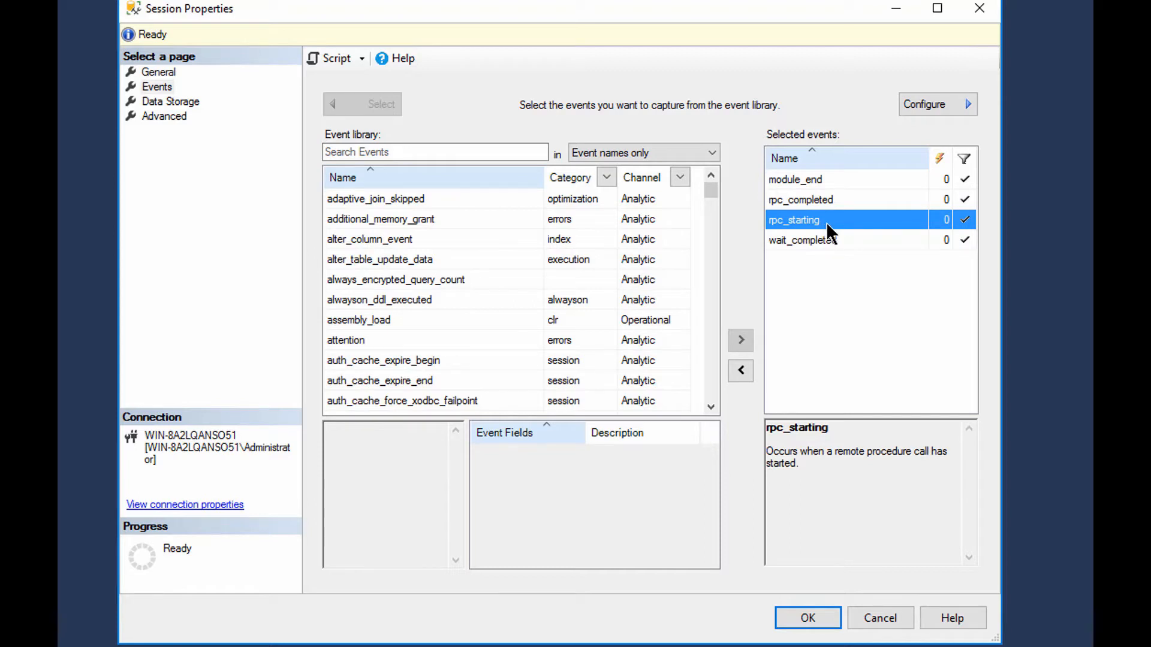
left_click(821, 240)
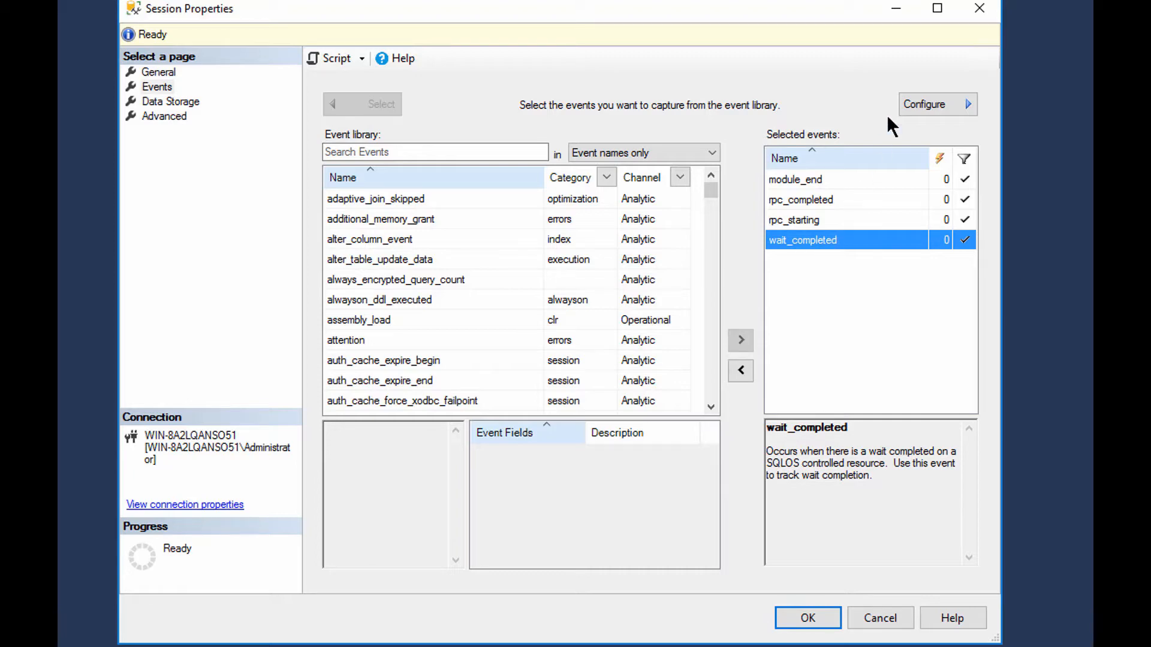
Examine the filter predicates configured for wait_completed, rpc_starting, rpc_completed and module_end.
left_click(916, 103)
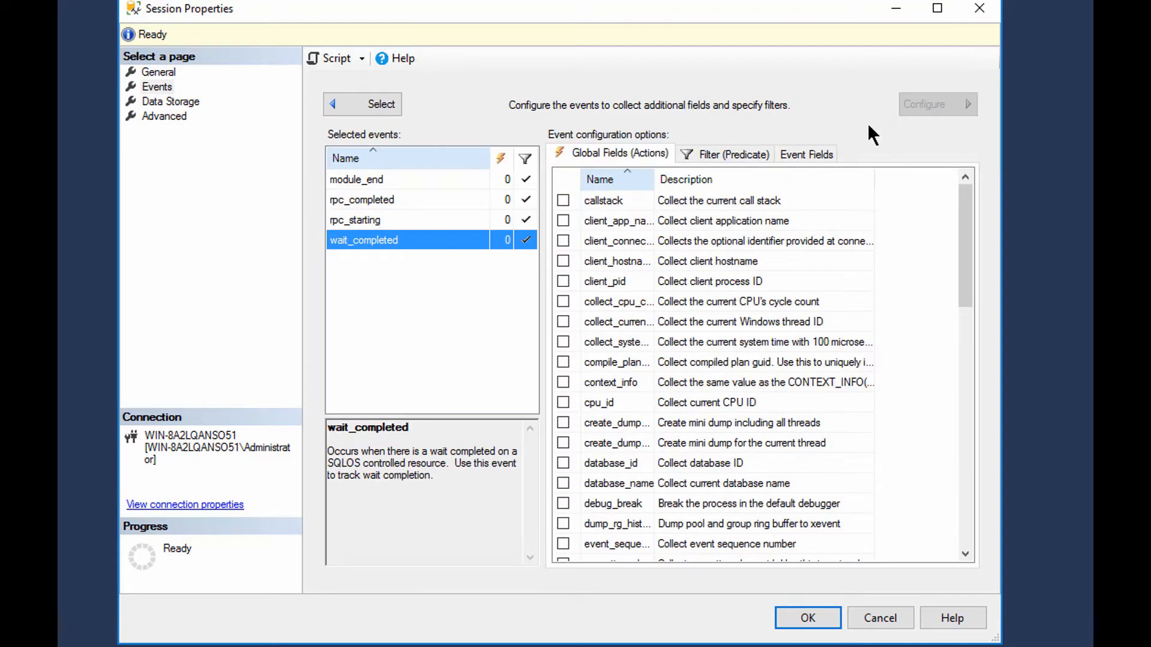
left_click(739, 151)
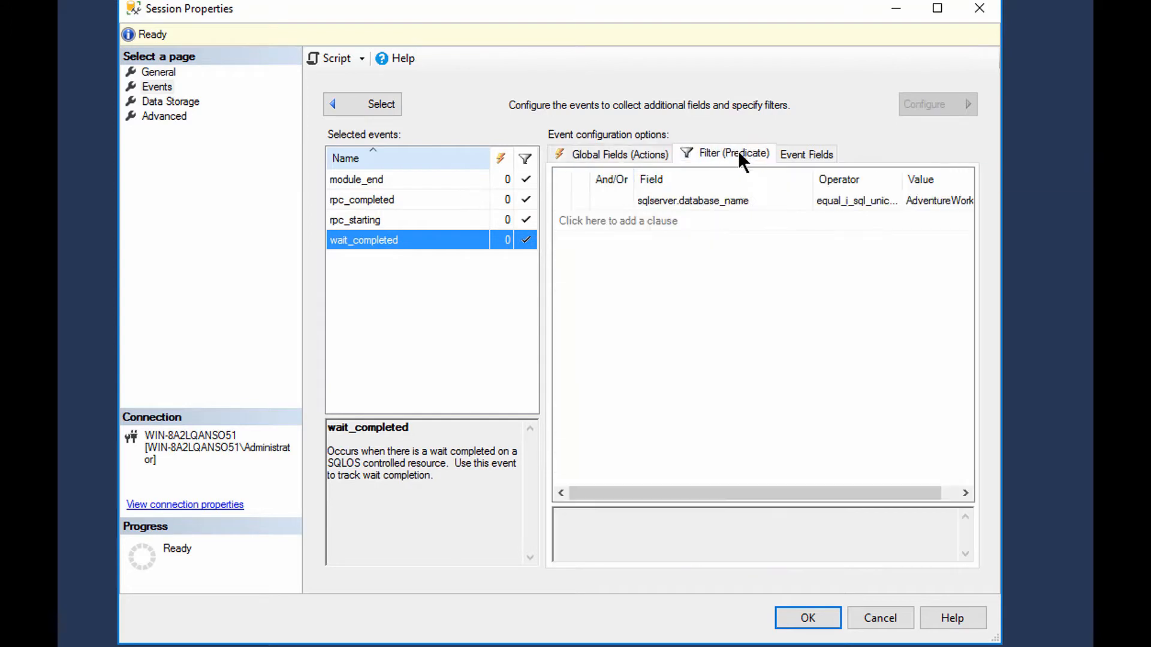
left_click(417, 220)
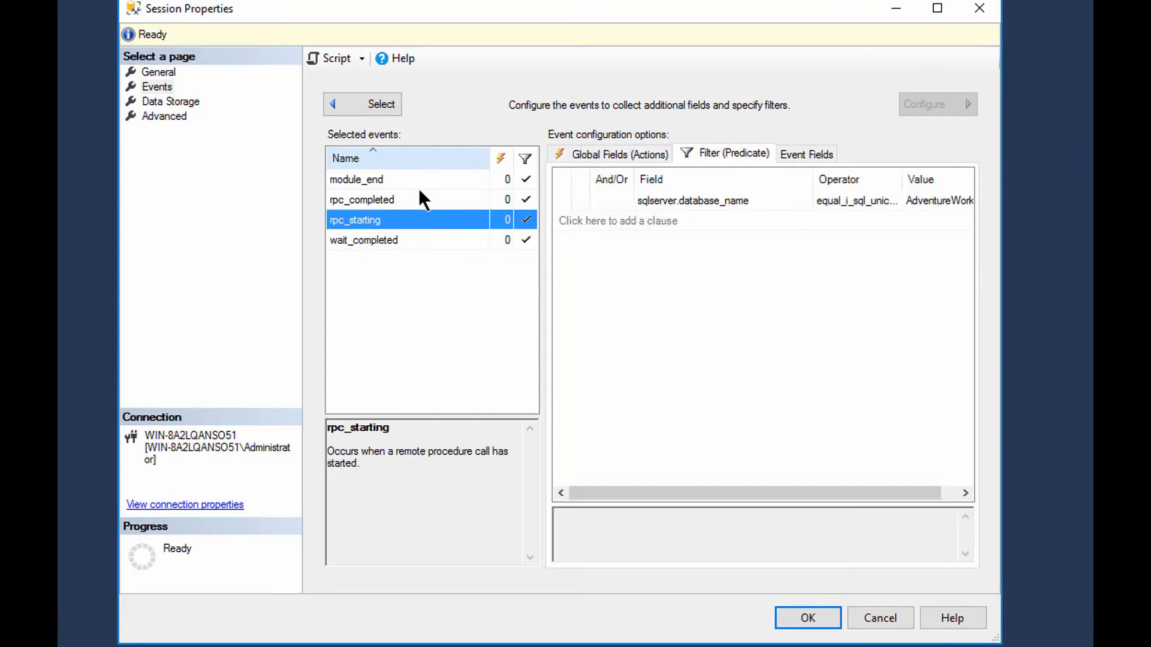
left_click(410, 199)
left_click(414, 180)
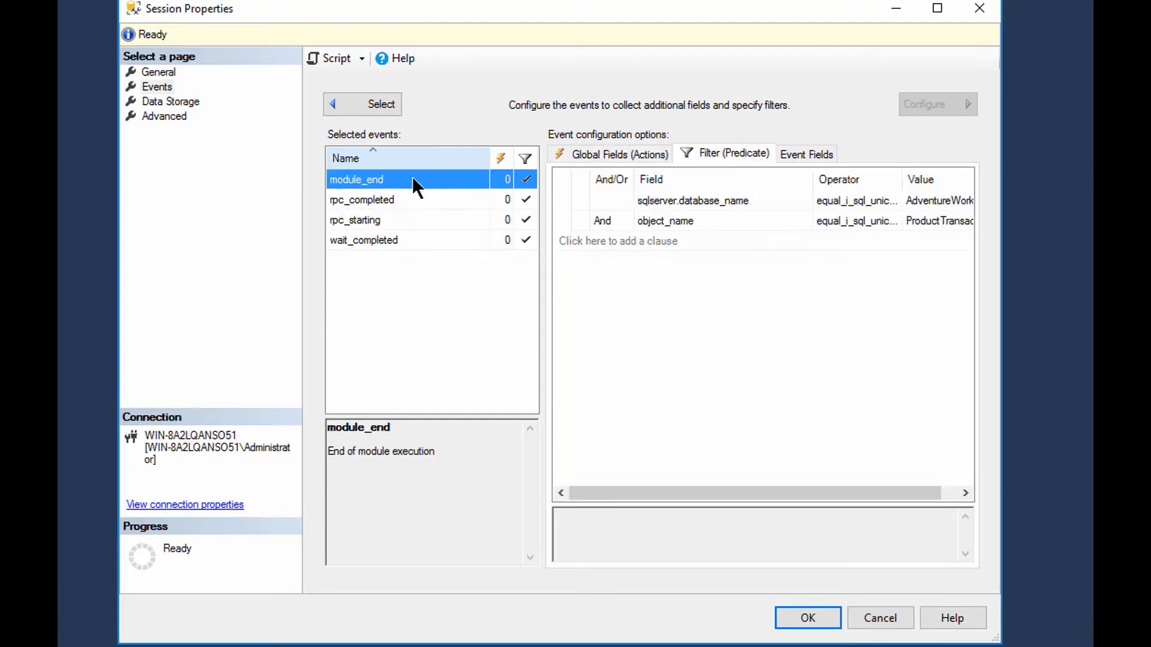
left_click(424, 194)
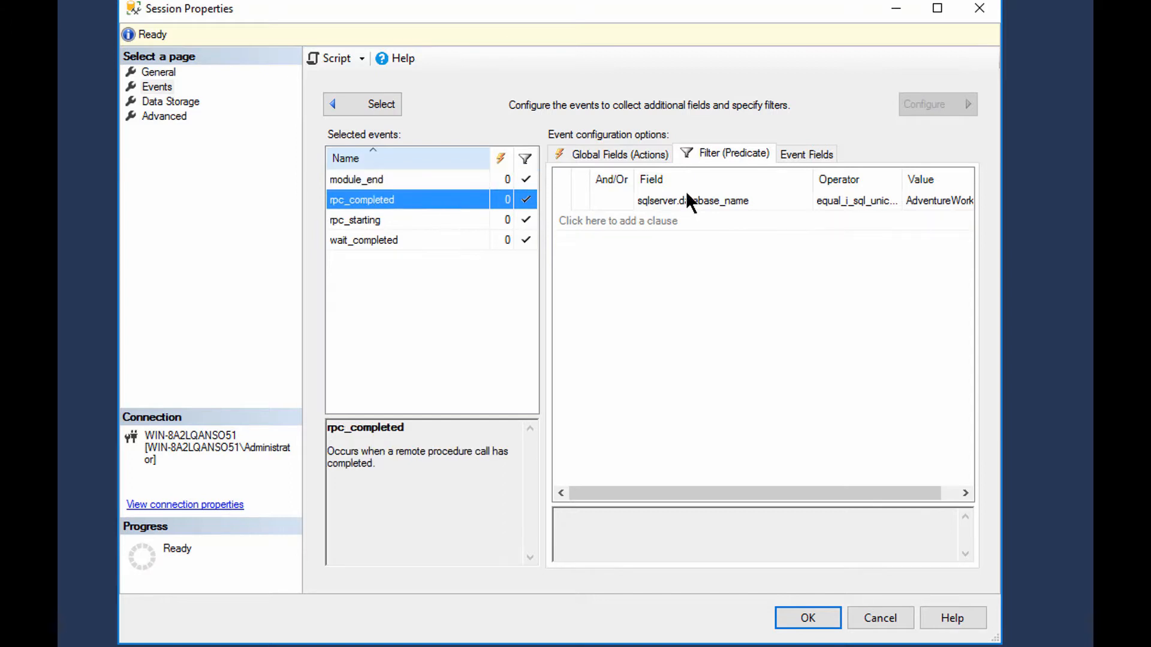
Examine the event fields collected for rpc_completed, rpc_starting and wait_completed.
left_click(816, 154)
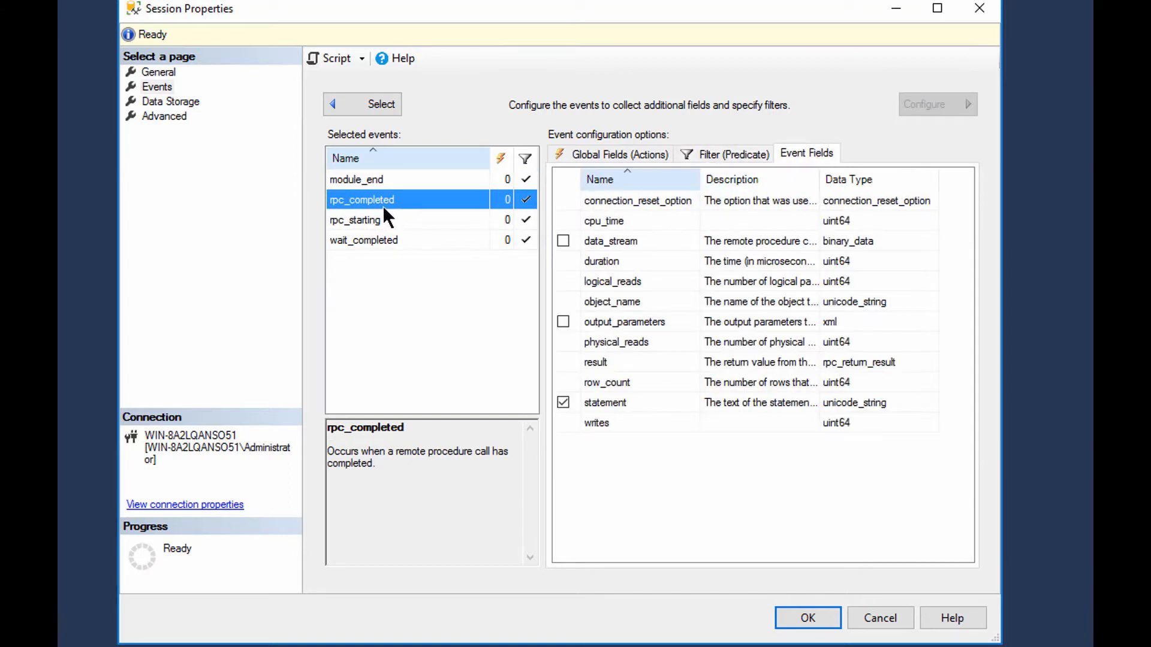
left_click(416, 220)
left_click(419, 240)
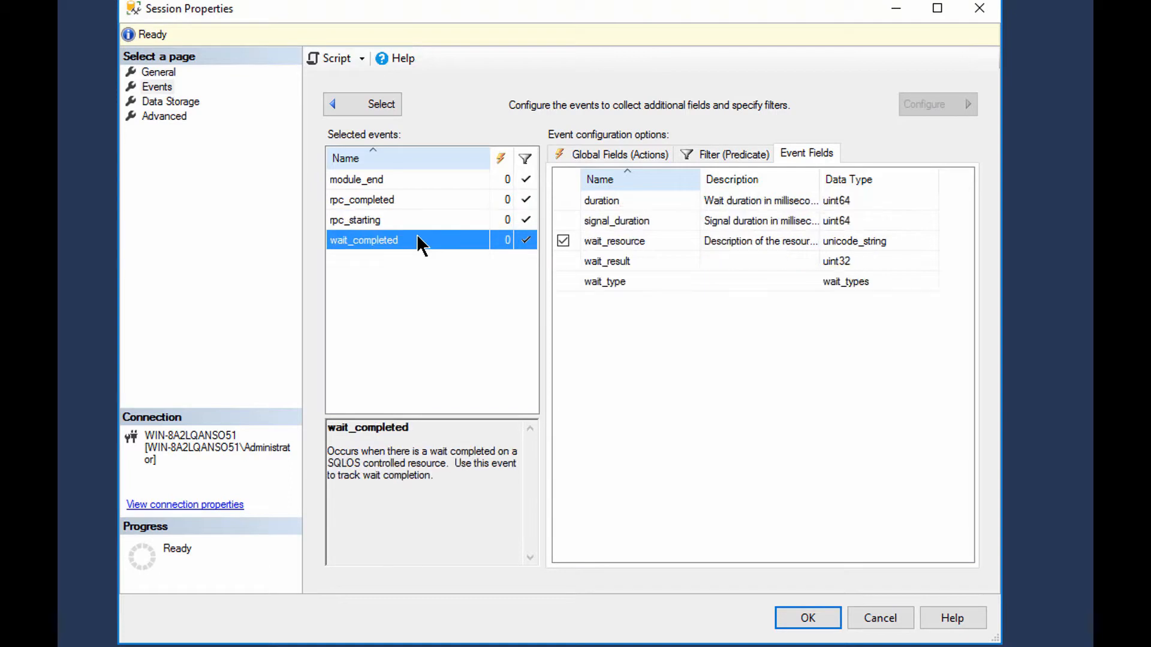
Check the causality tracking option and the global fields available for wait_completed, including query_hash, and close the session properties.
left_click(600, 161)
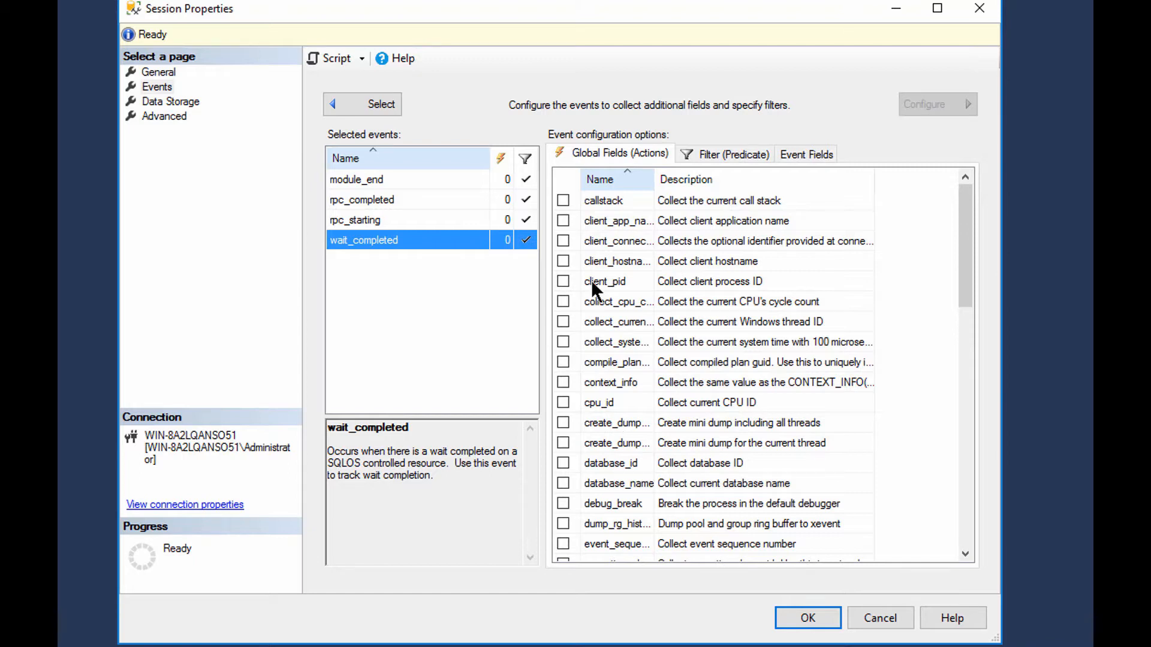
left_click(157, 74)
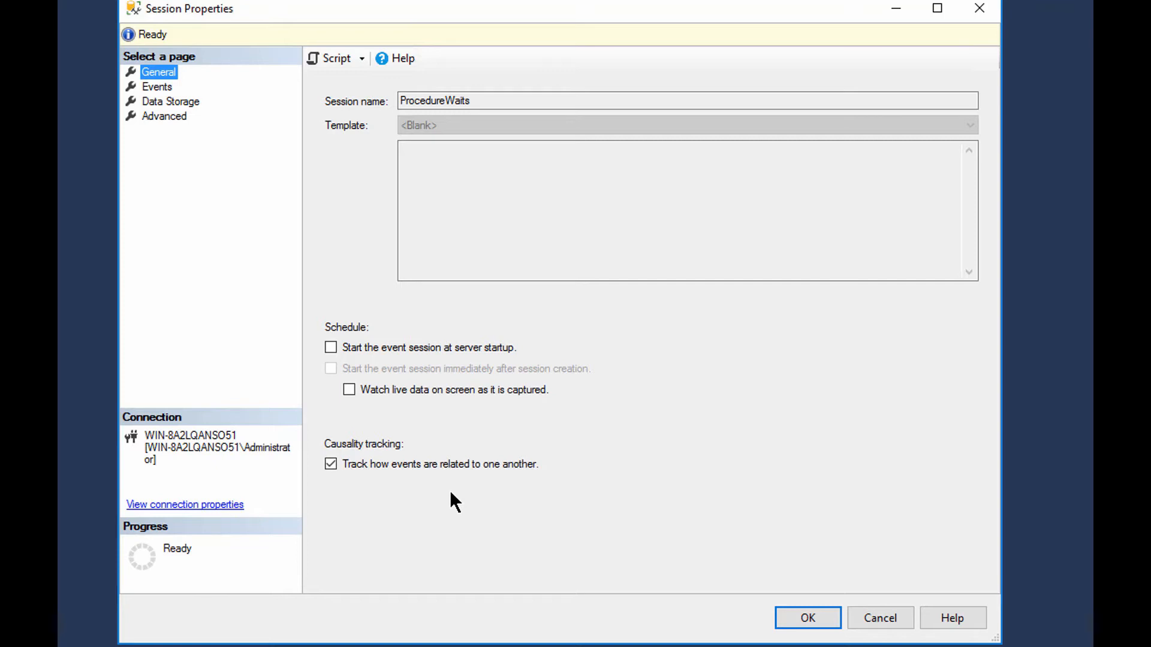
left_click(161, 88)
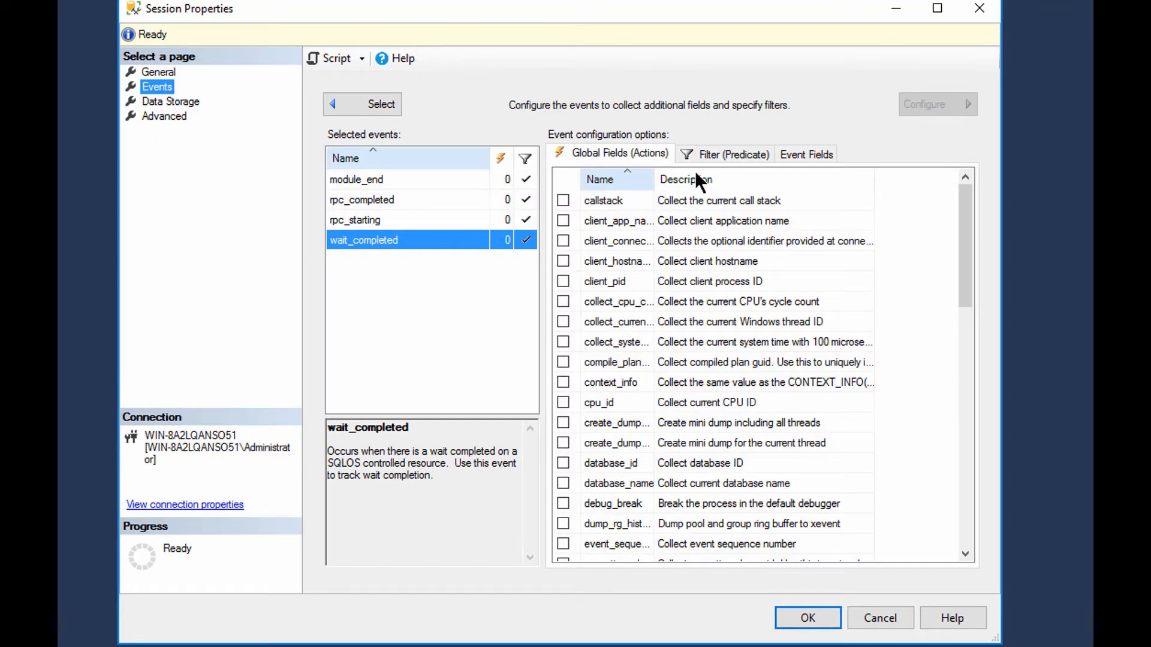
left_click(386, 207)
left_click(383, 238)
left_click_drag(967, 223, 956, 333)
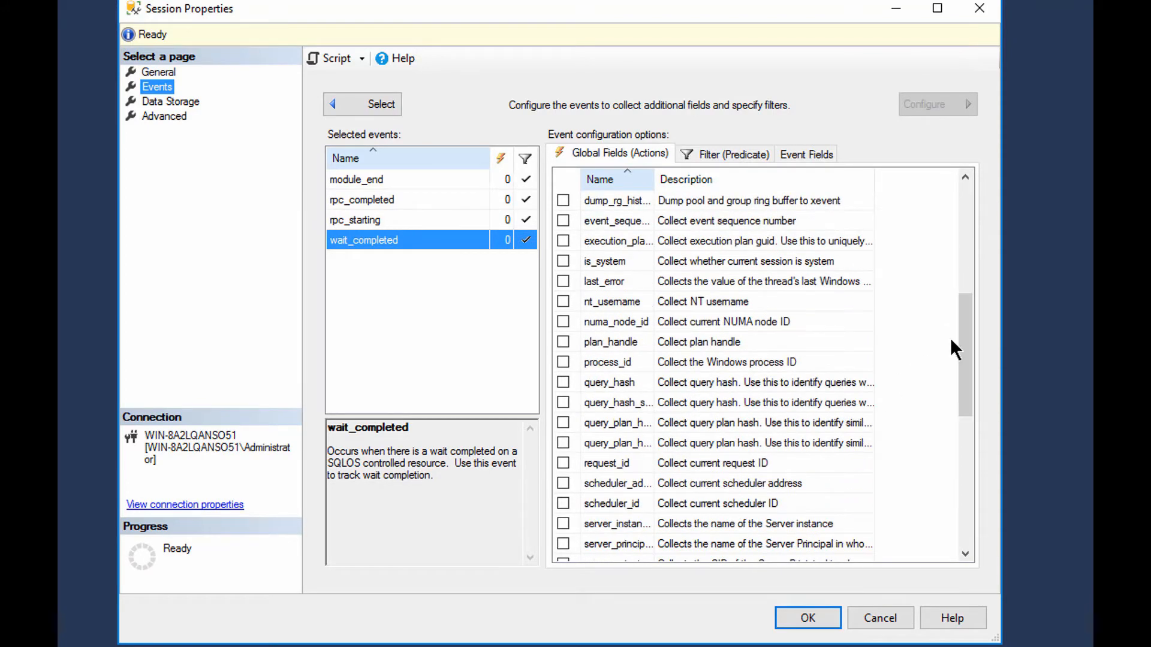
left_click(610, 382)
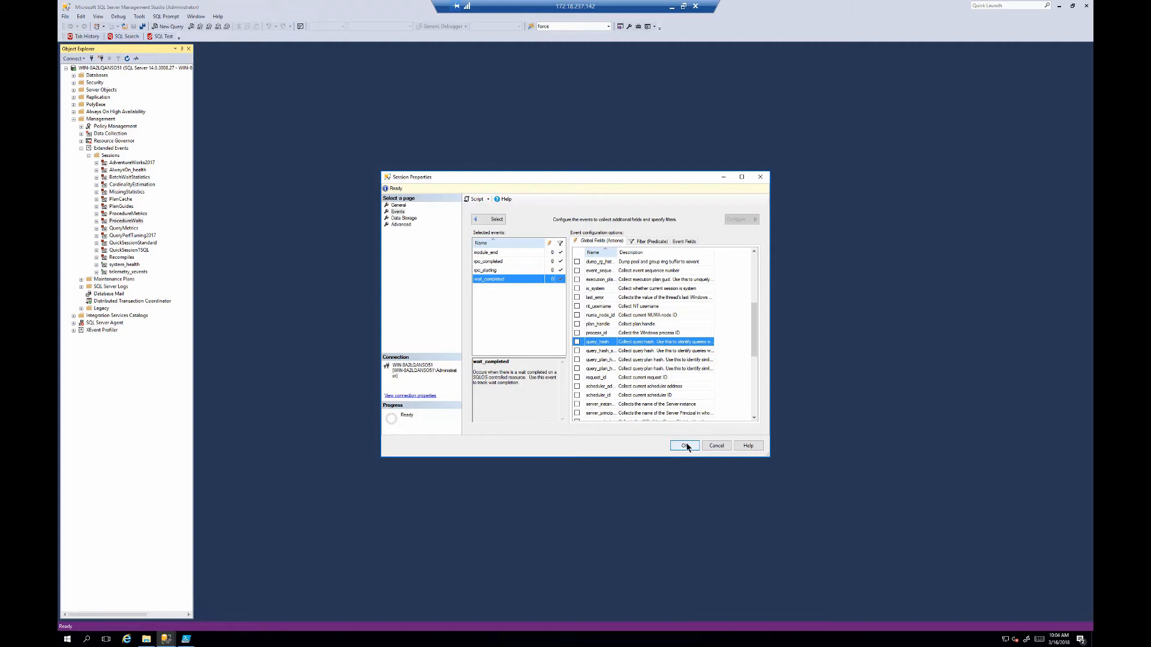
left_click(685, 446)
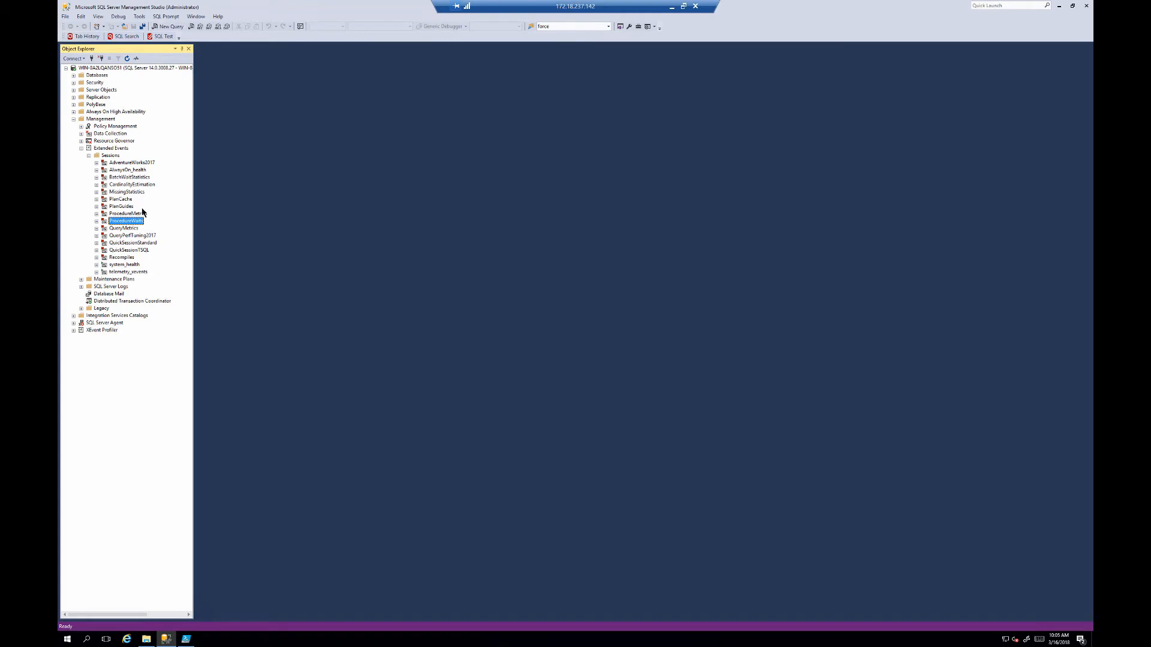
Start the ProcedureWaits session and run the AG_Load_BadParameterSniffing.ps1 script in PowerShell ISE.
right_click(127, 222)
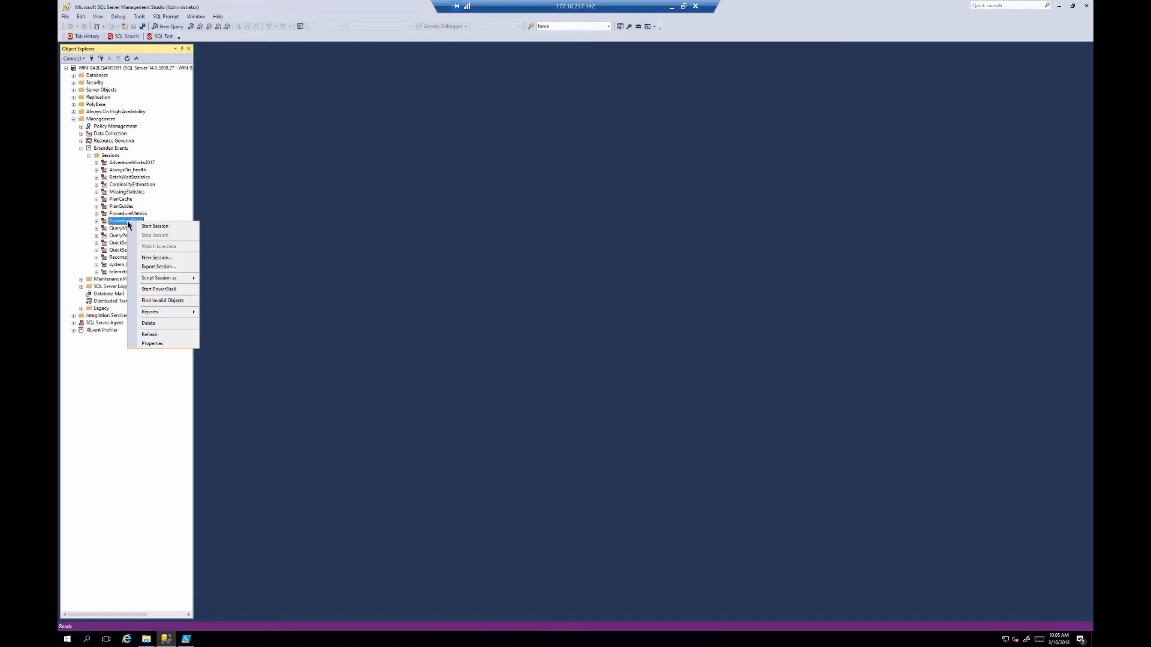
left_click(160, 227)
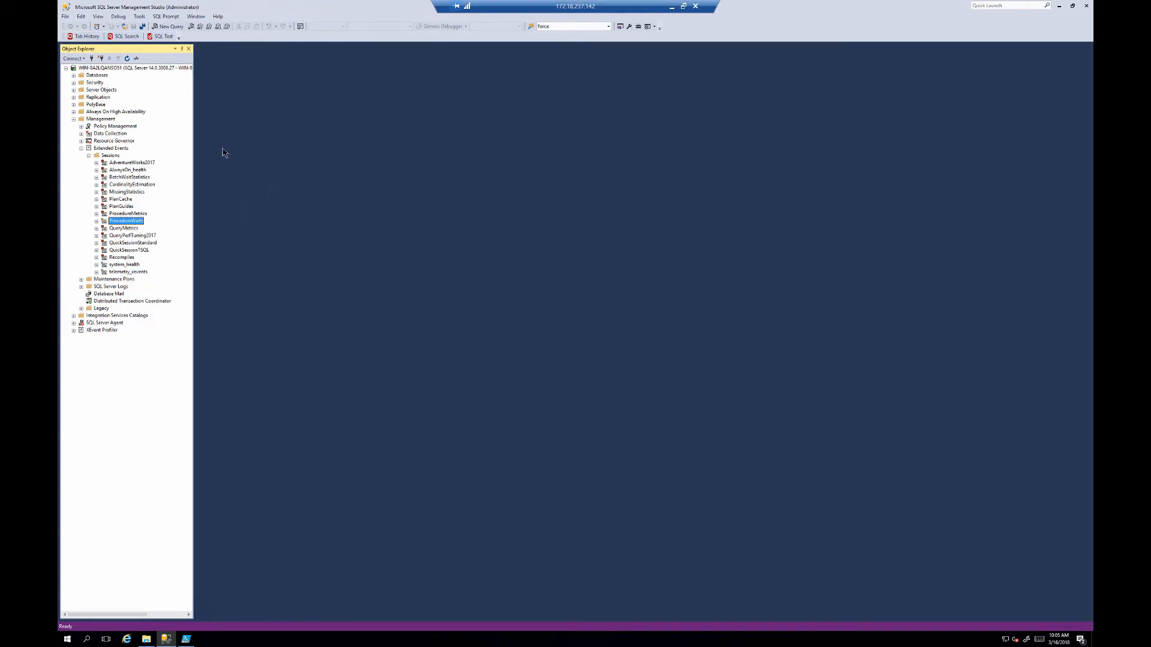
left_click(185, 640)
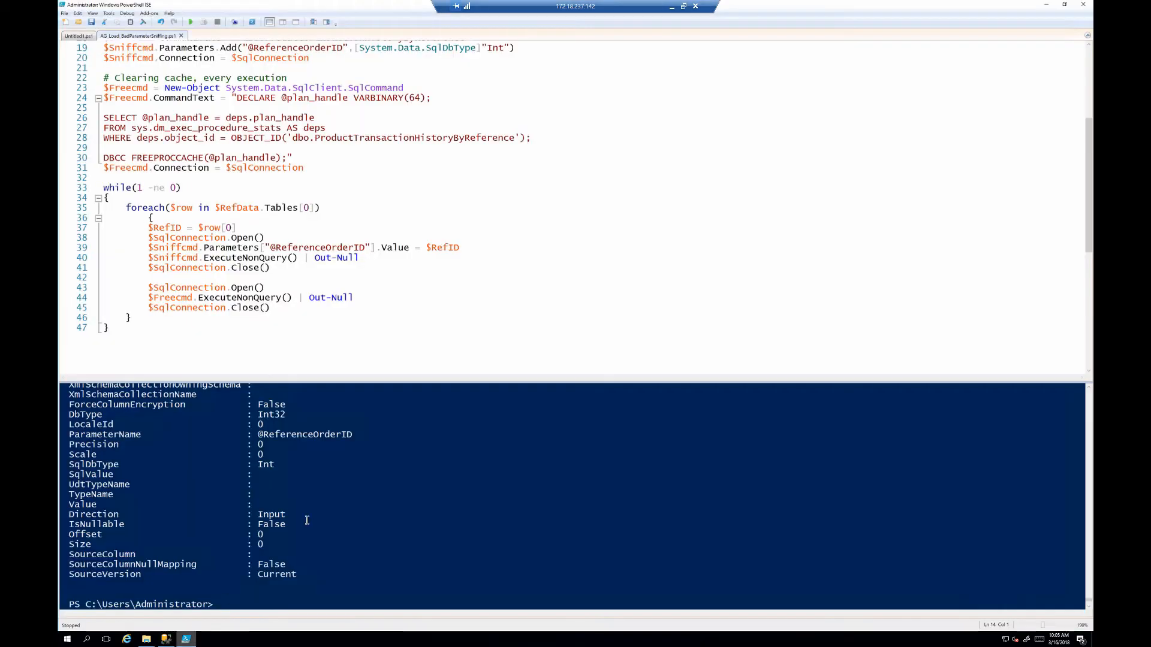
left_click(190, 22)
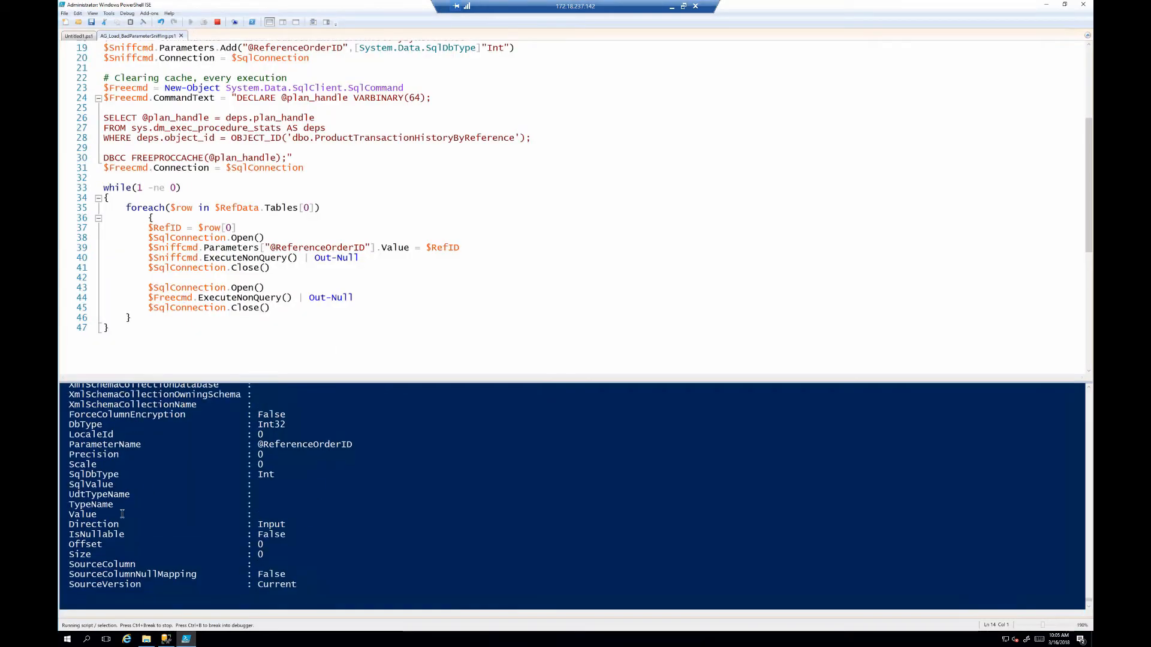
Watch the ProcedureWaits session's live data in SQL Server Management Studio and widen the attach_activity_id.seq column to show its full name.
left_click(166, 640)
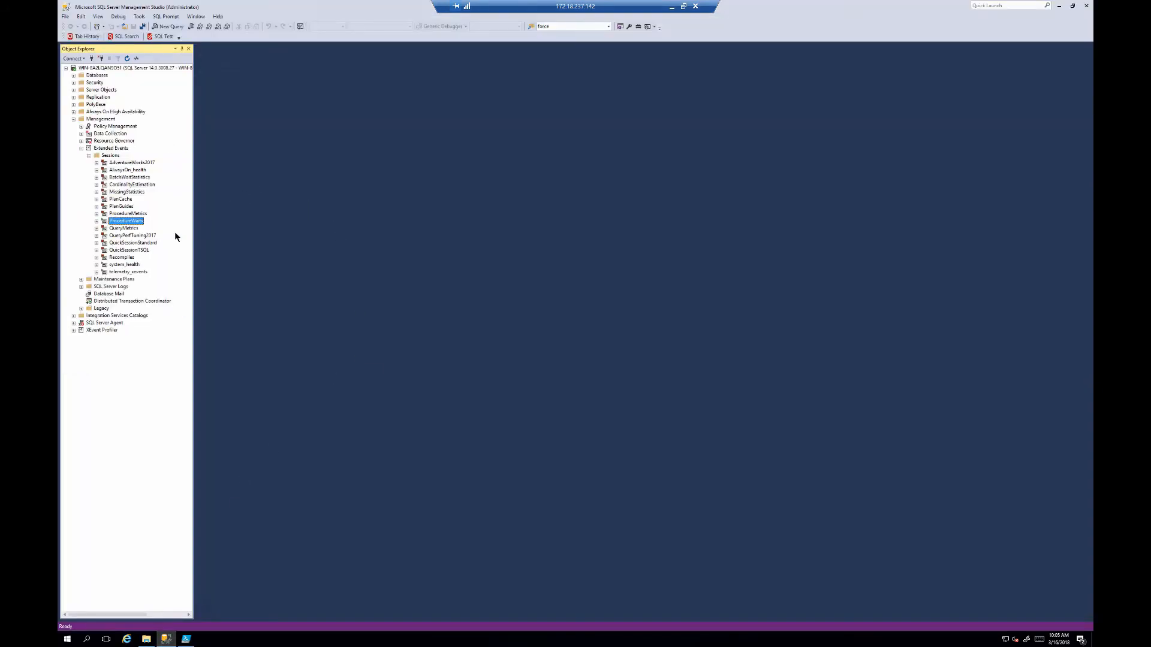
right_click(118, 223)
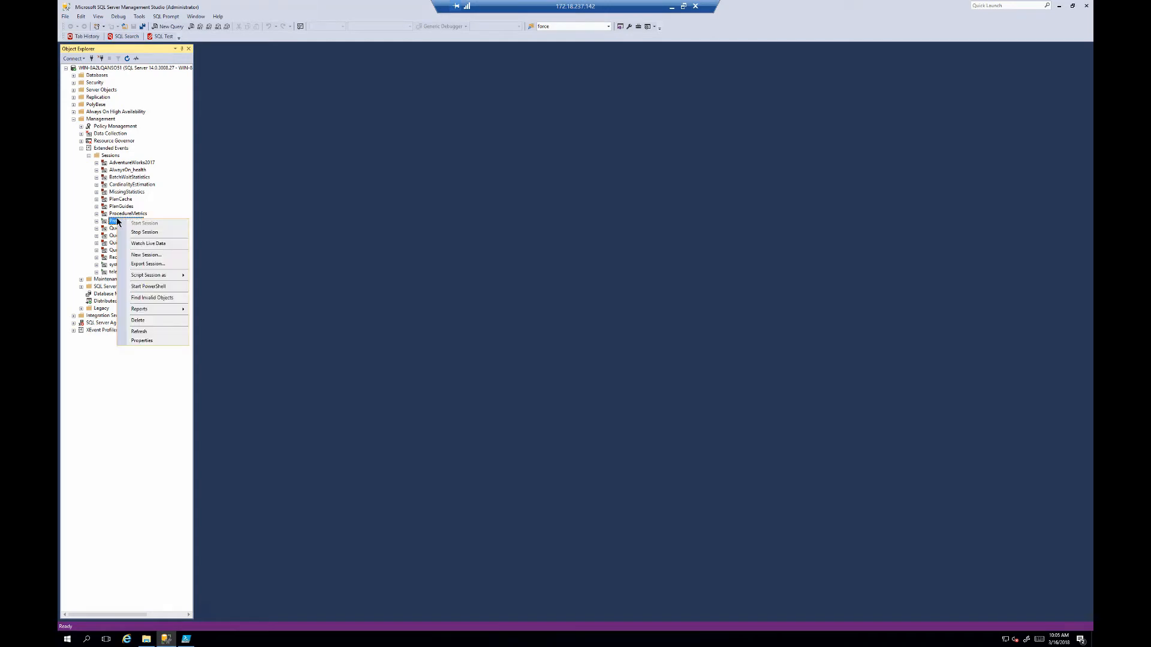
left_click(157, 245)
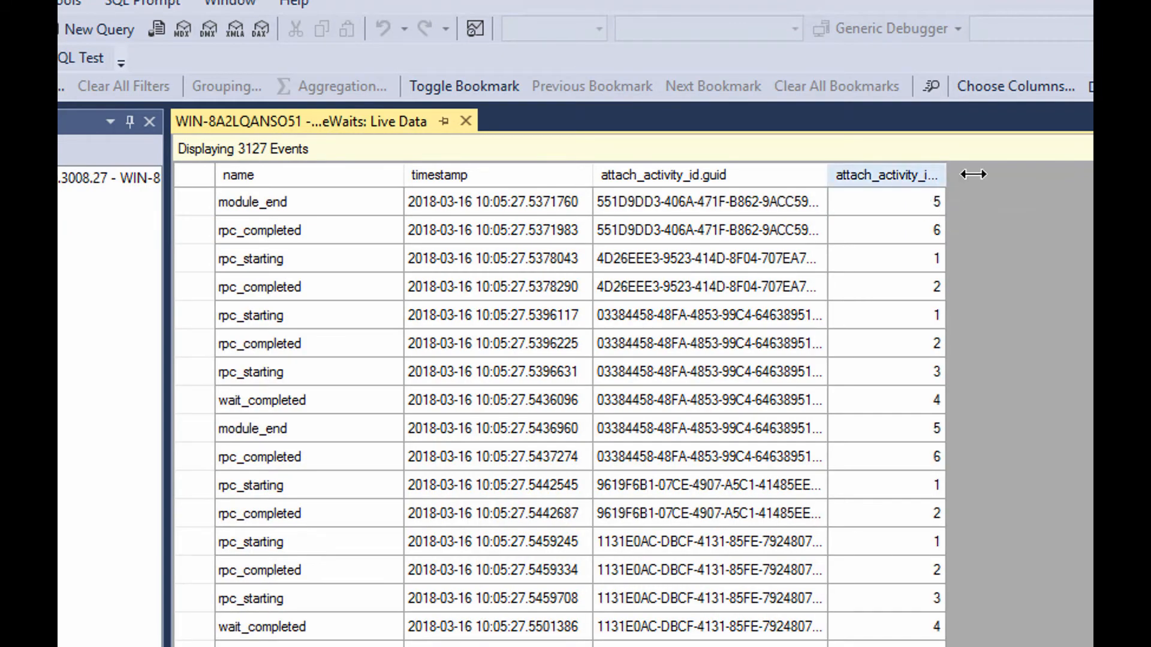
left_click_drag(1001, 176, 1002, 175)
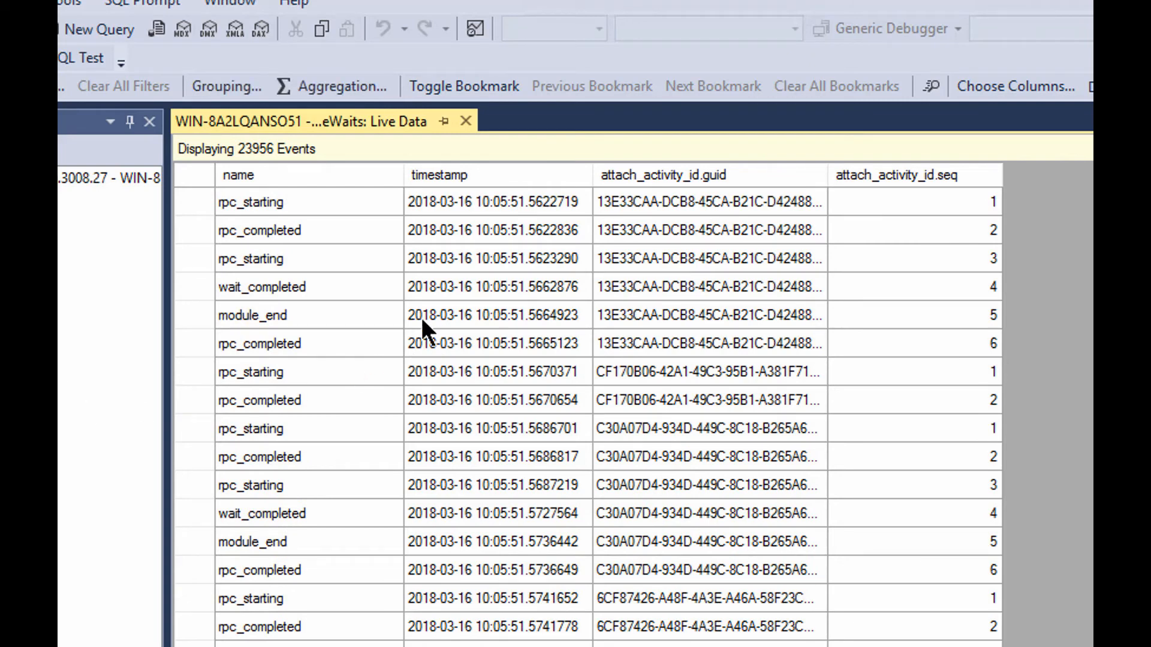
Examine the details of each event in the first activity GUID group, from rpc_starting at sequence 1 to rpc_completed at sequence 6.
left_click(309, 259)
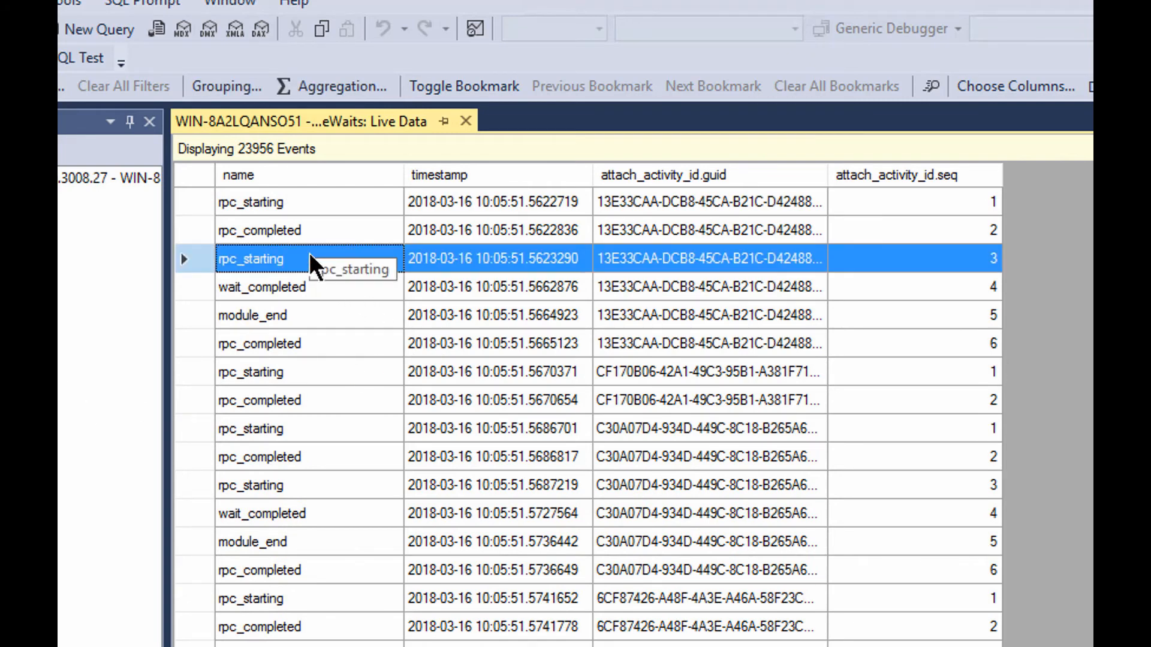
left_click(316, 203)
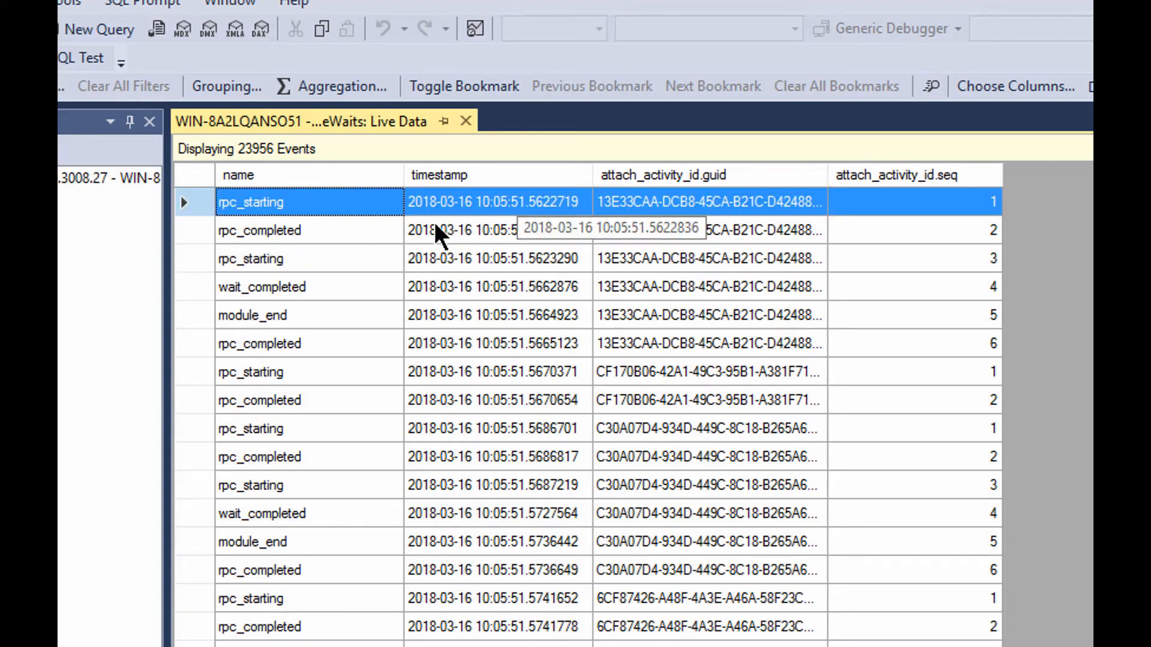
left_click(303, 259)
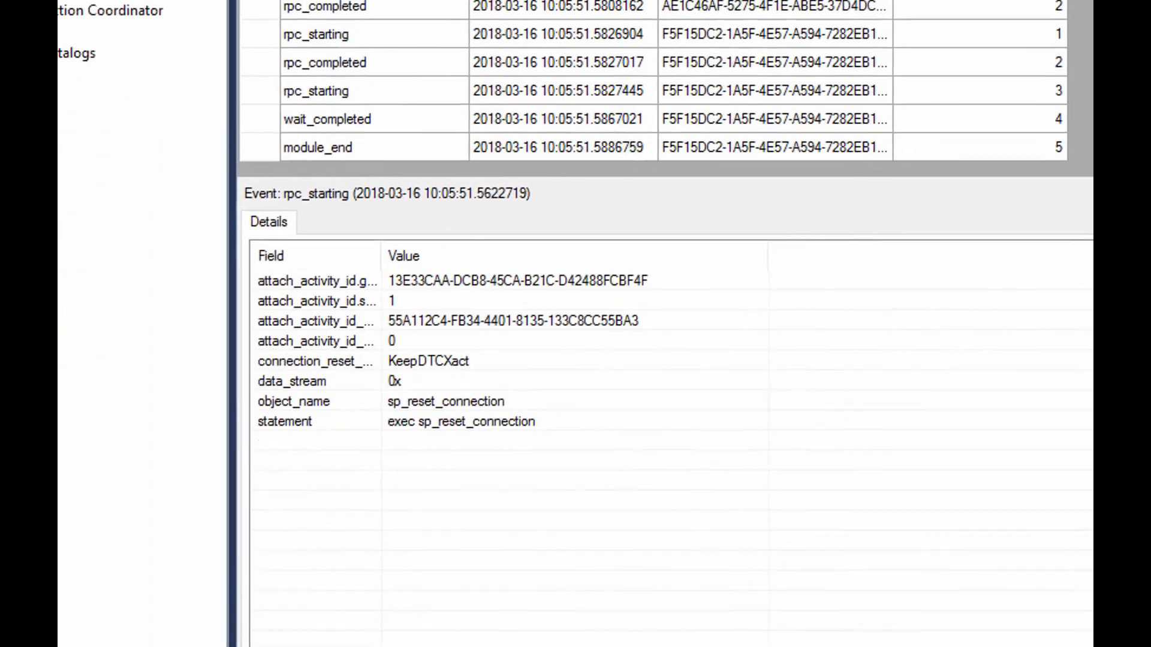
key("Down")
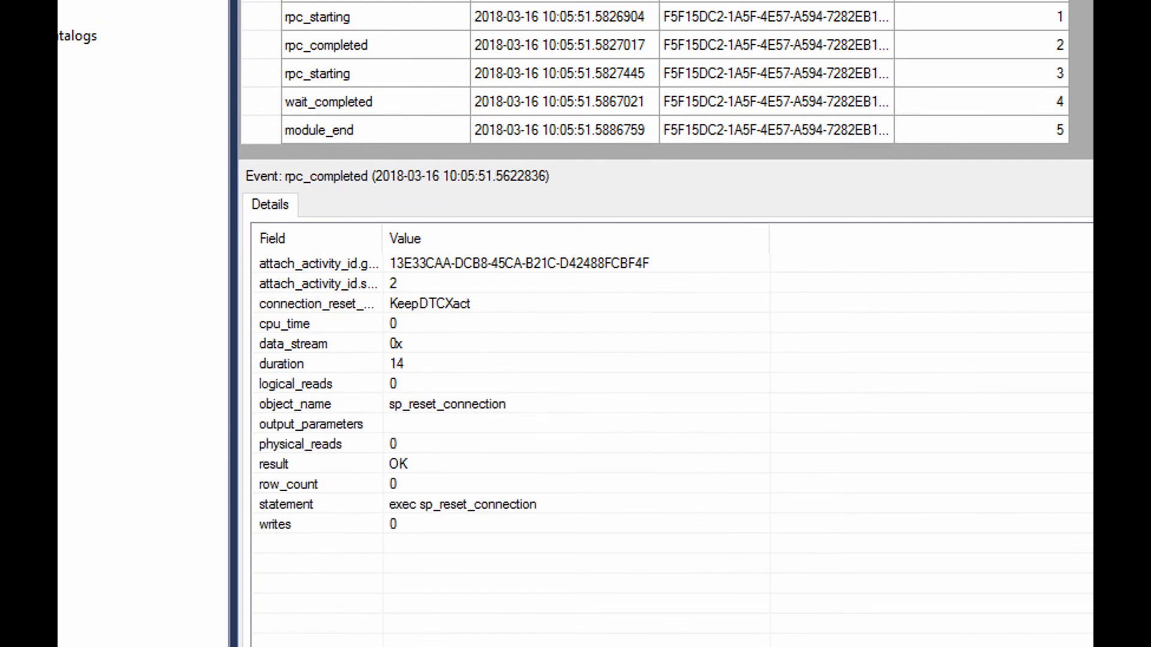
key("Down")
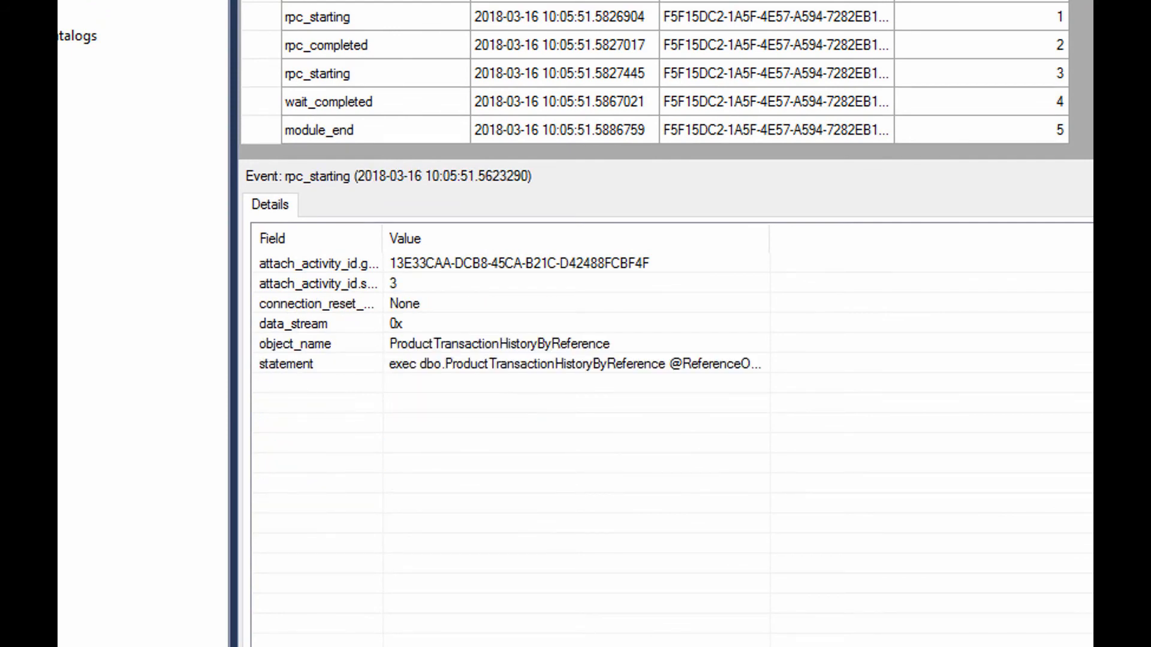
key("Down")
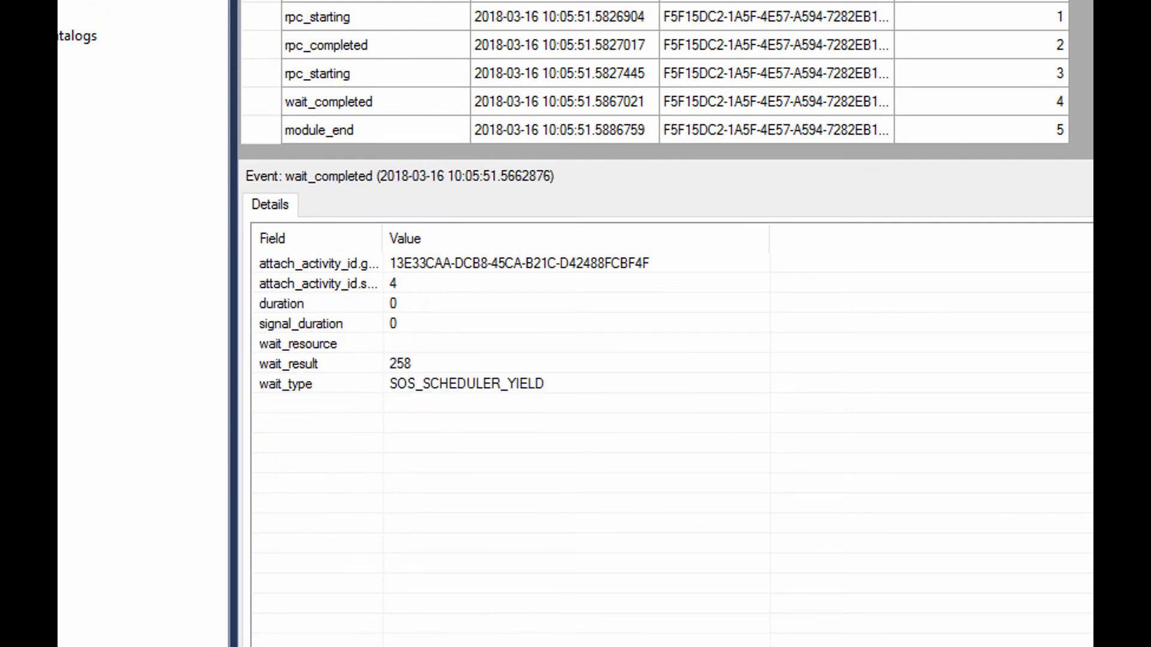
key("Down")
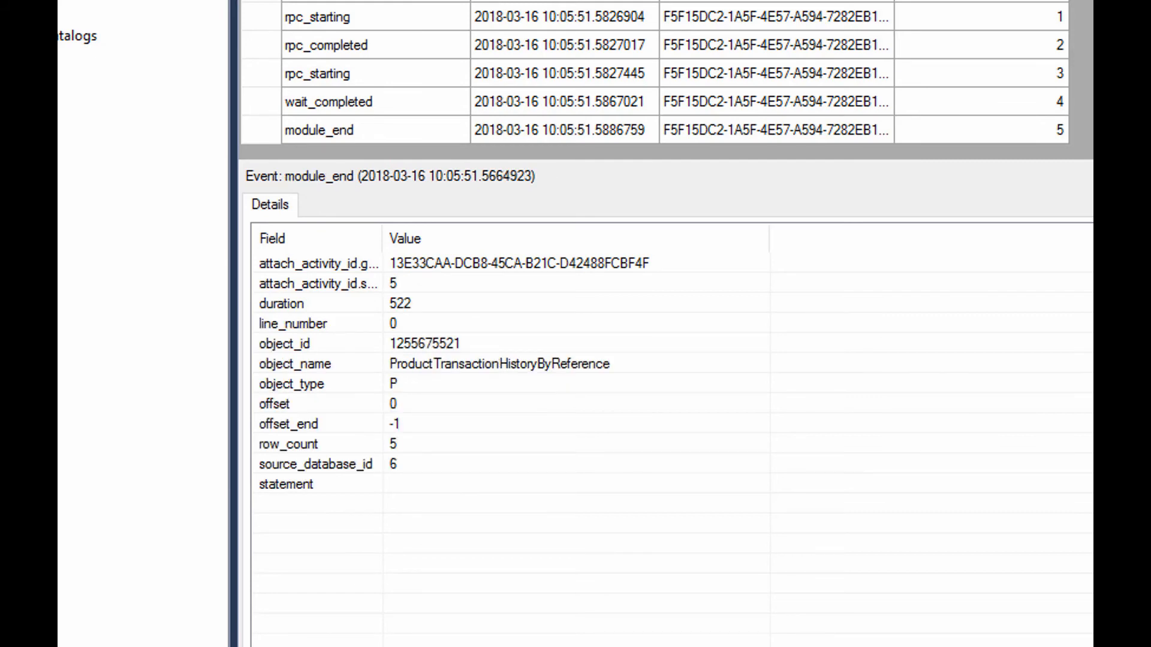
key("Down")
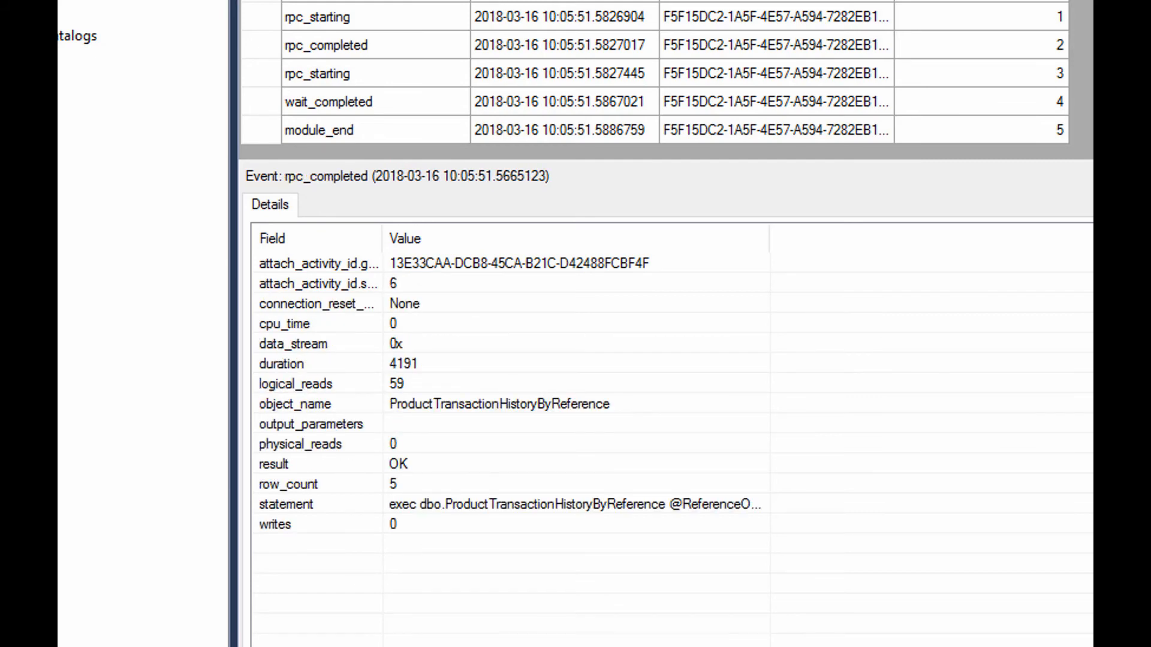
Compare the module_end, rpc_completed and rpc_starting details of the first ProductTransactionHistoryByReference call, and return to its rpc_starting event at sequence 3.
key("Up")
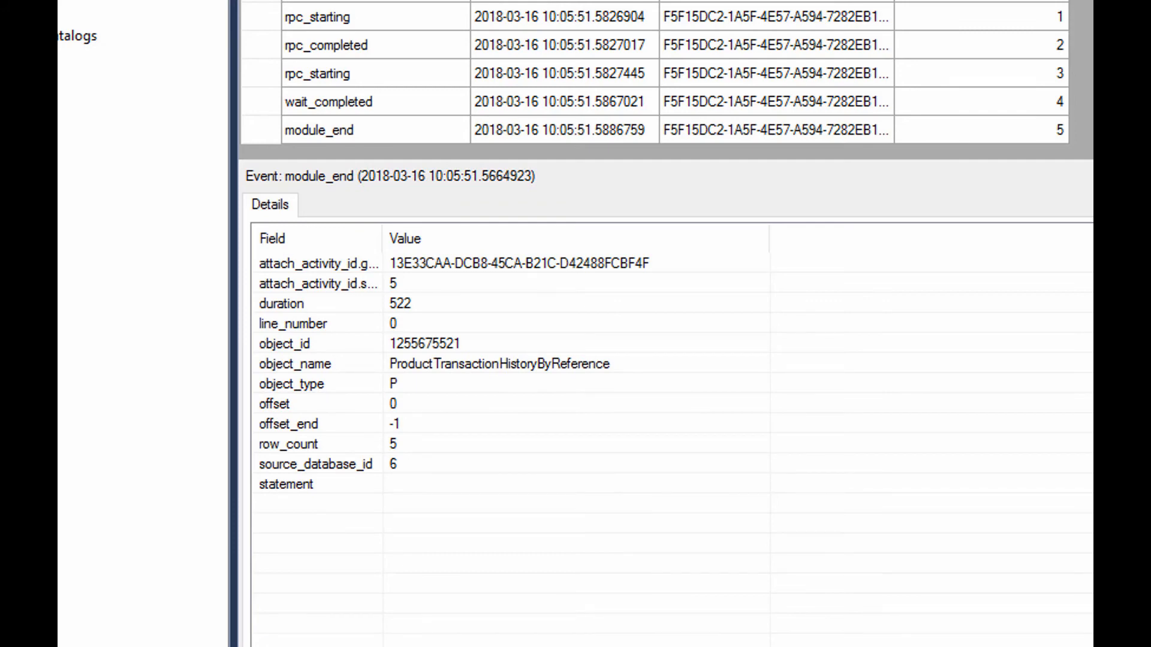
key("Down")
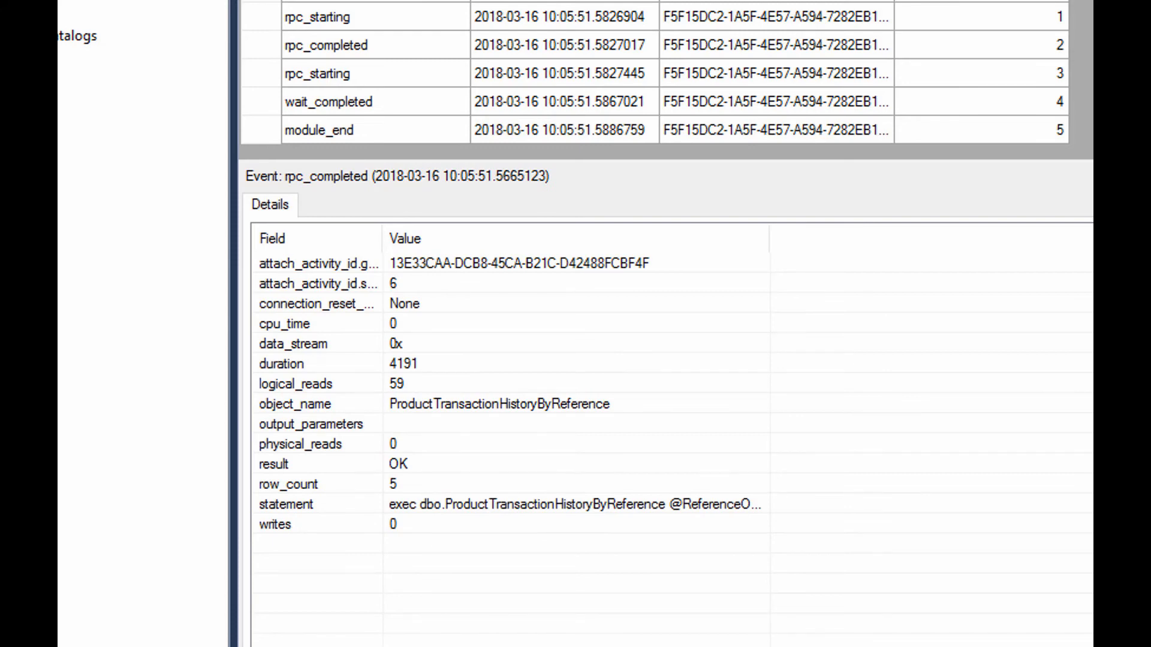
key("Up")
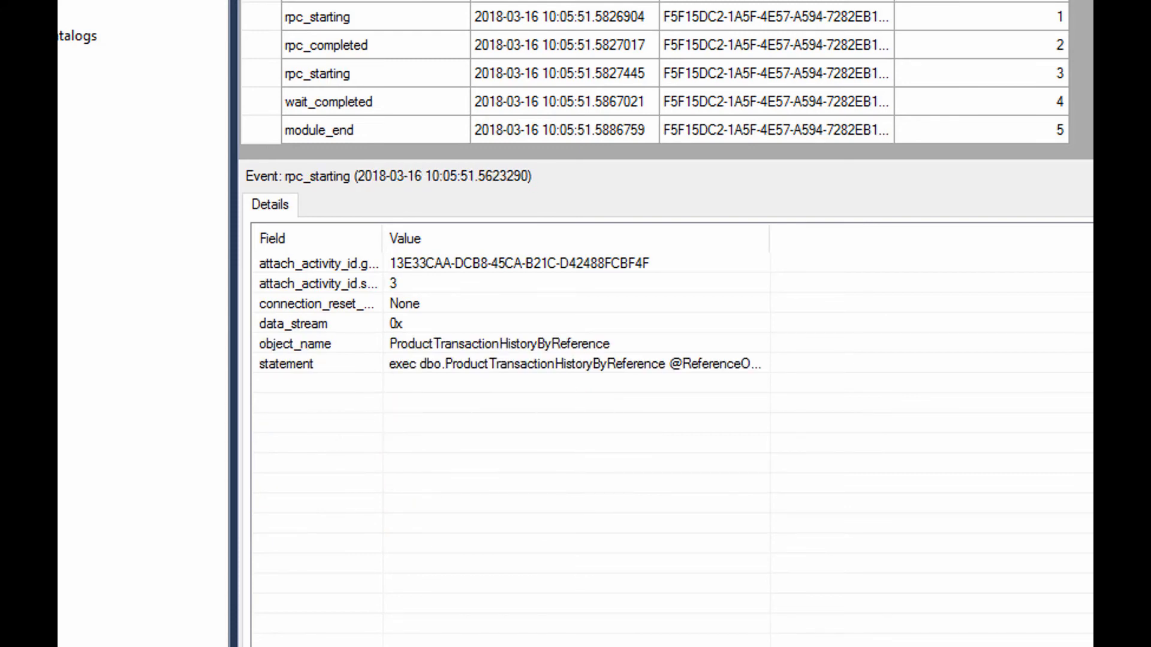
key("Down")
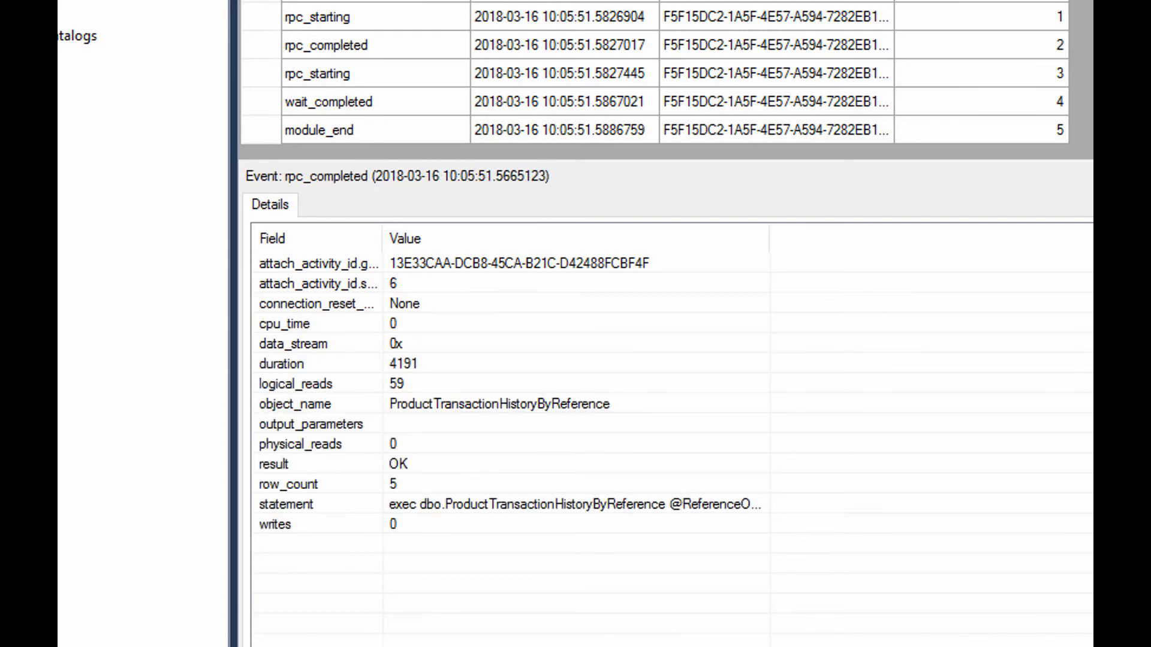
key("Up")
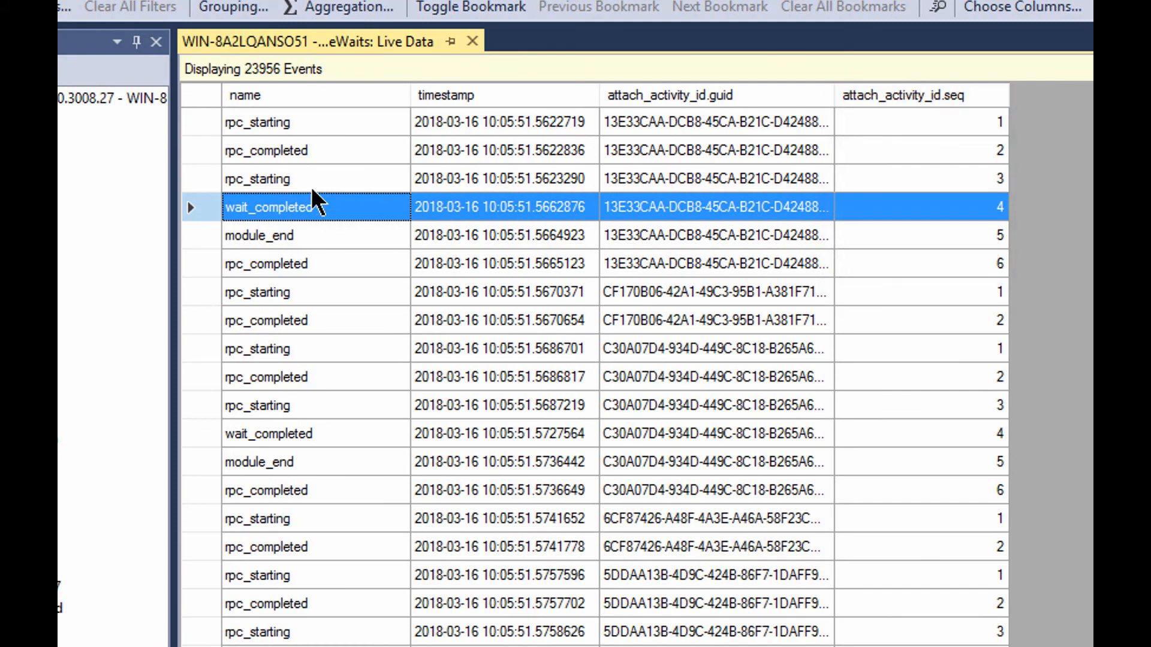
left_click(312, 187)
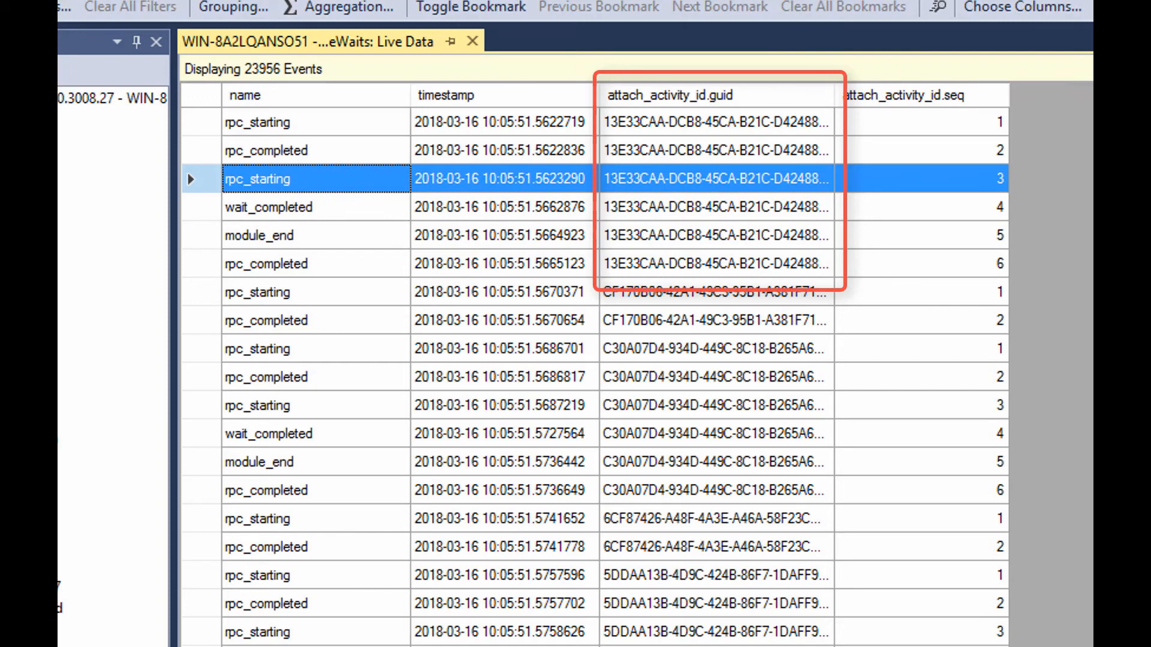